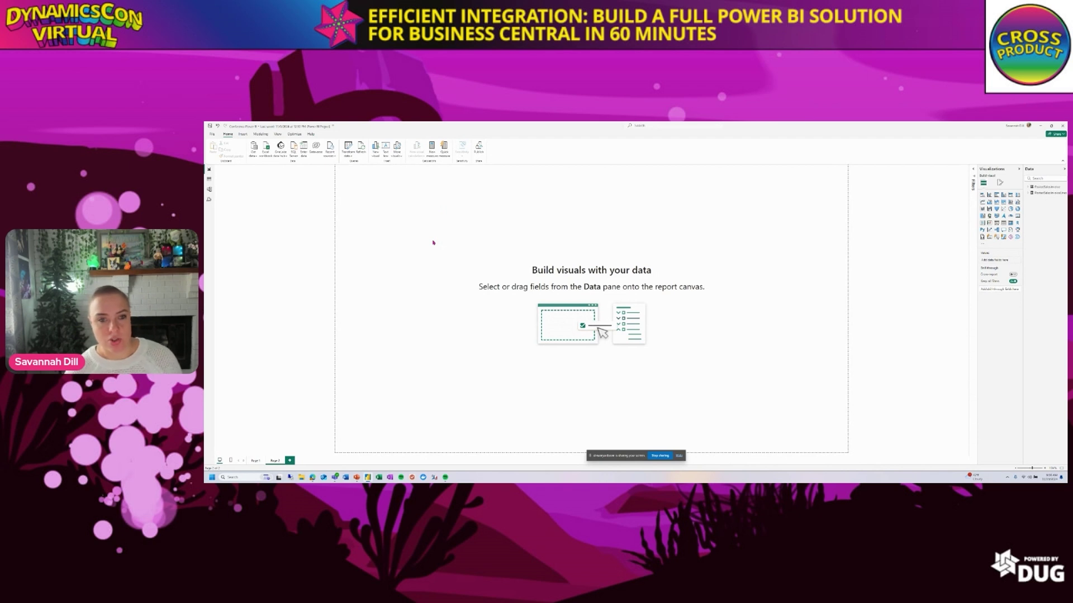
# Step: Switch to Business Central, maximize its window, and open the Web Services page through search
pyautogui.moveTo(311, 479)
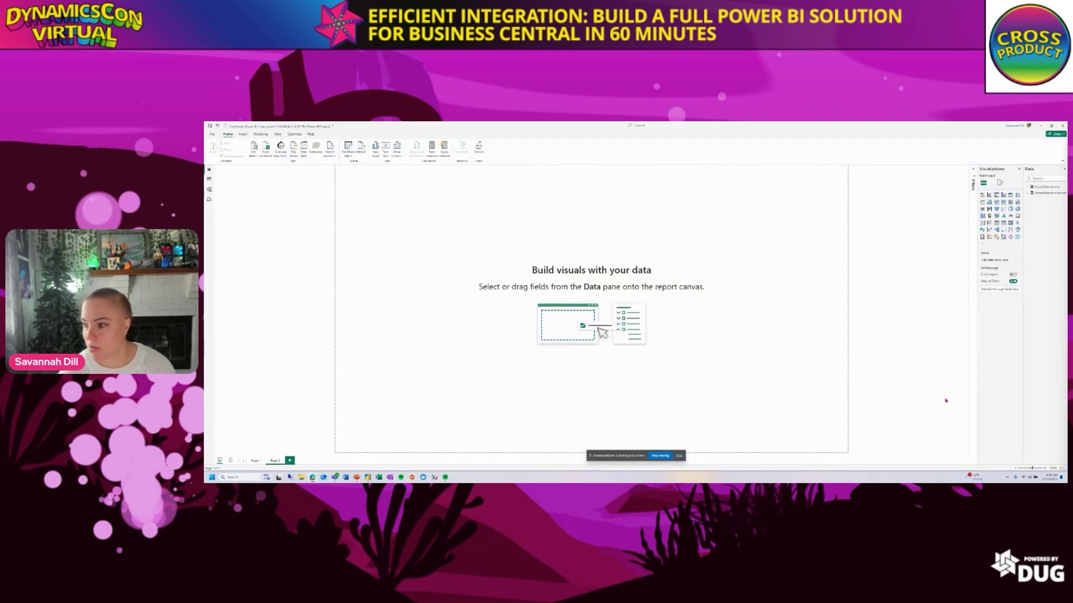
pyautogui.click(1046, 126)
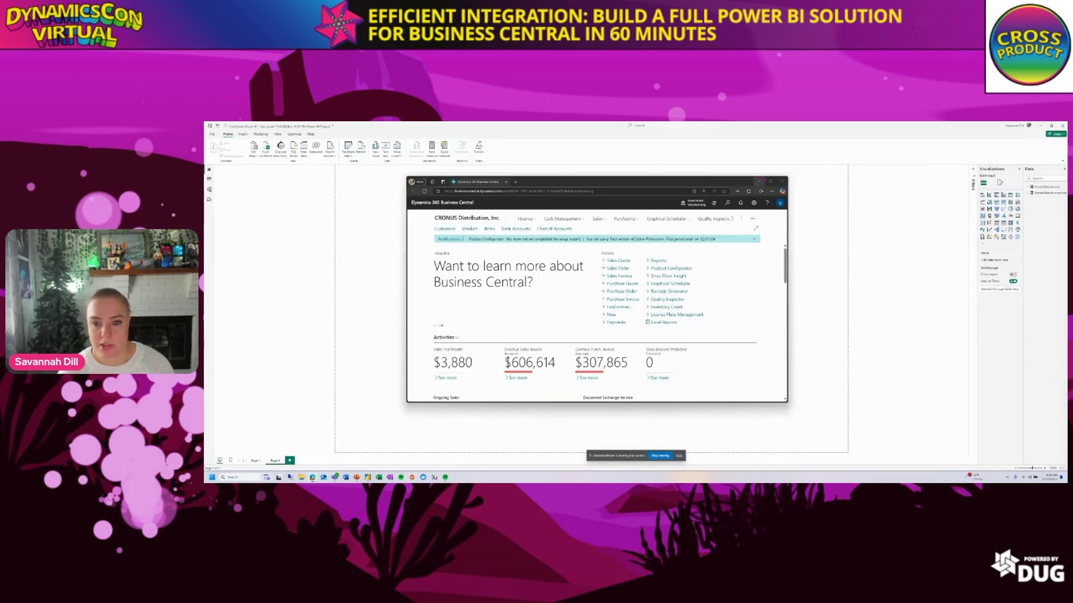
pyautogui.click(759, 181)
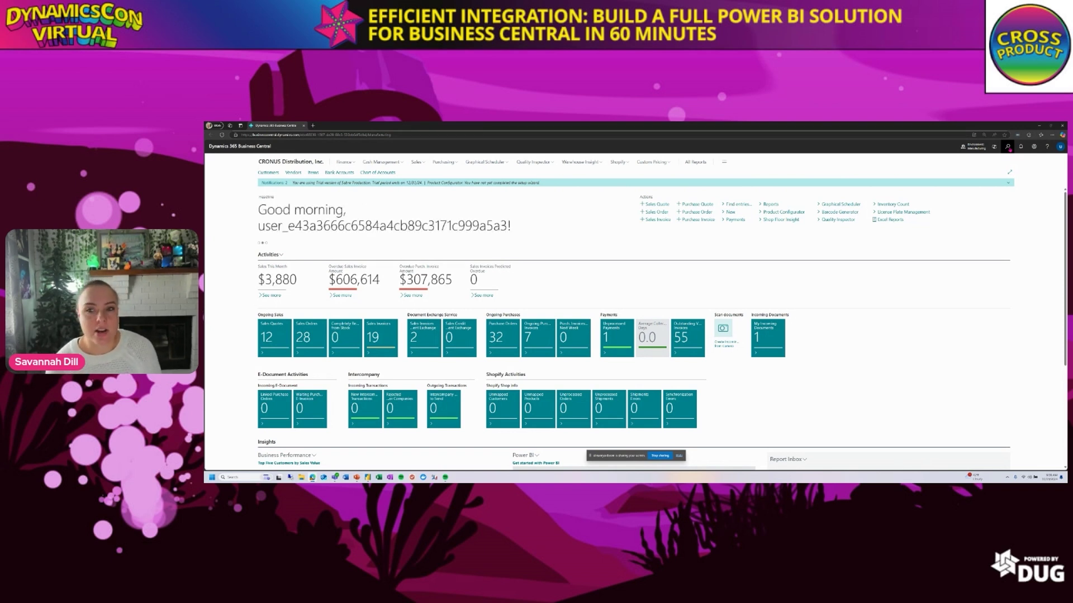
pyautogui.click(1007, 147)
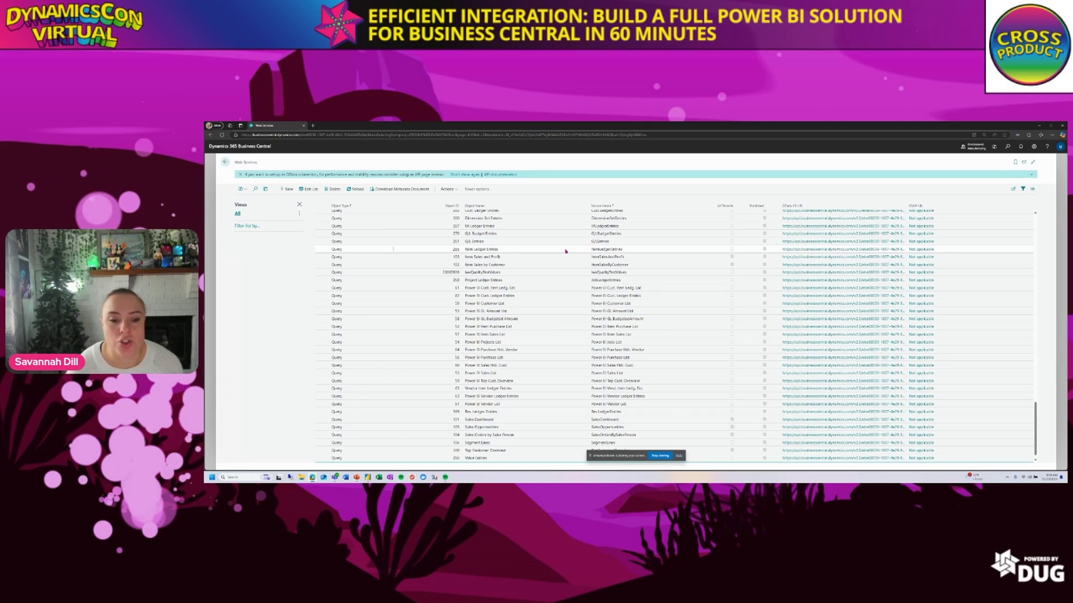
# Step: Add a new entry to the web services list with Page as its object type
pyautogui.scroll(5, 615, 282)
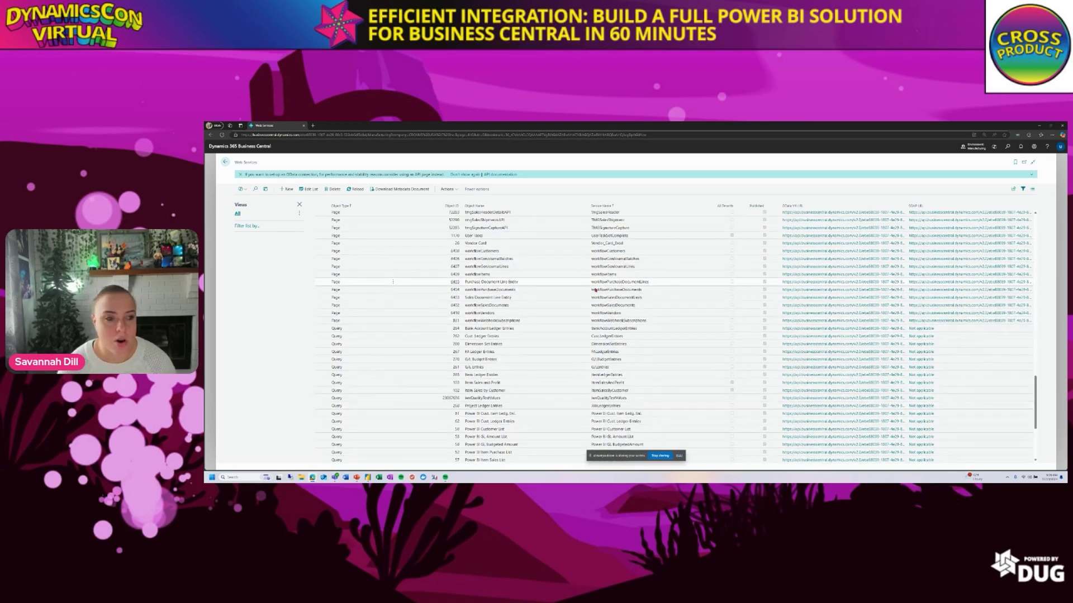
pyautogui.scroll(10, 620, 286)
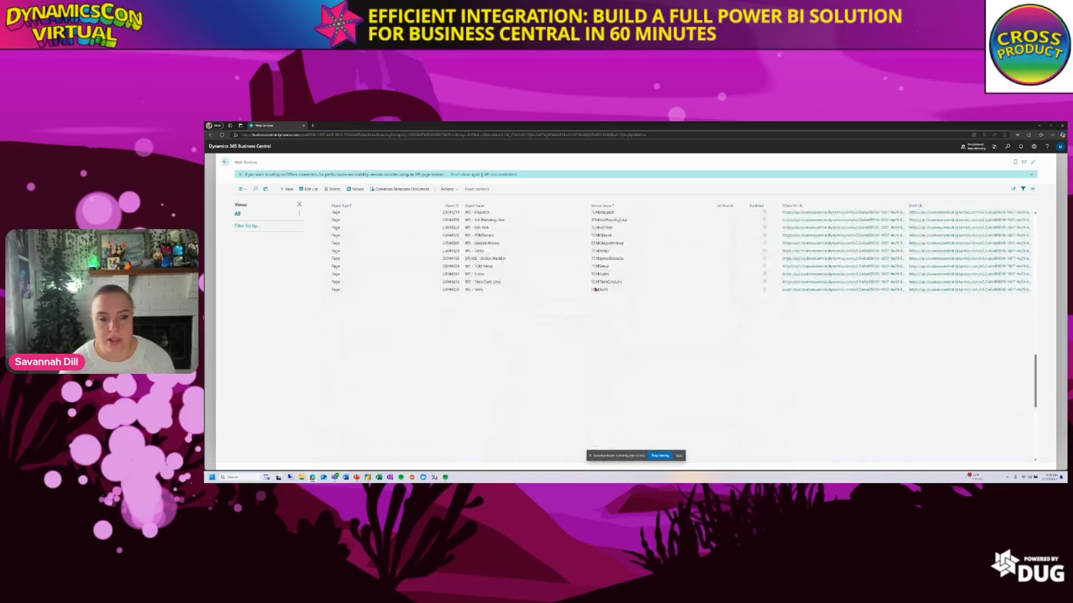
pyautogui.scroll(-10, 598, 296)
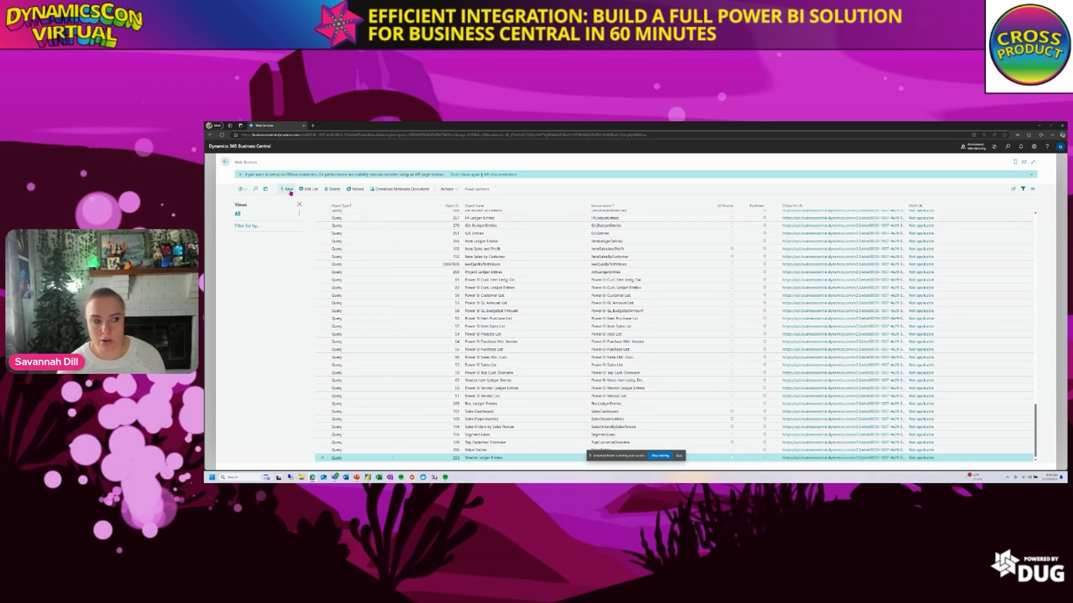
pyautogui.click(285, 190)
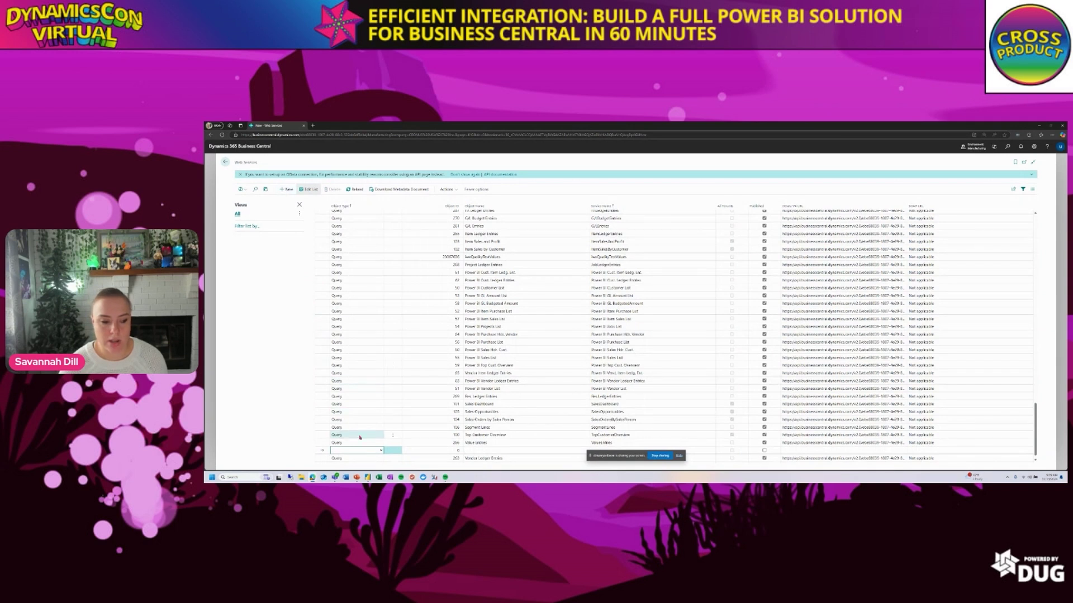
pyautogui.click(369, 451)
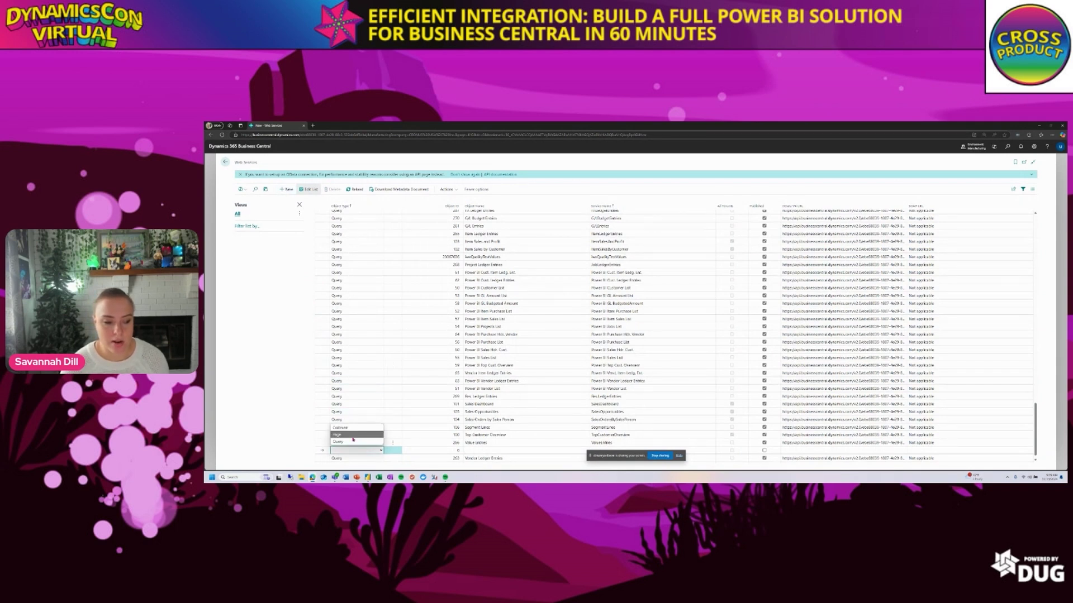
pyautogui.click(358, 436)
# Step: Find "posted sales" in the full object list, choose Posted Sales Invoice (132) for the new entry, and fill in its service name
pyautogui.click(427, 452)
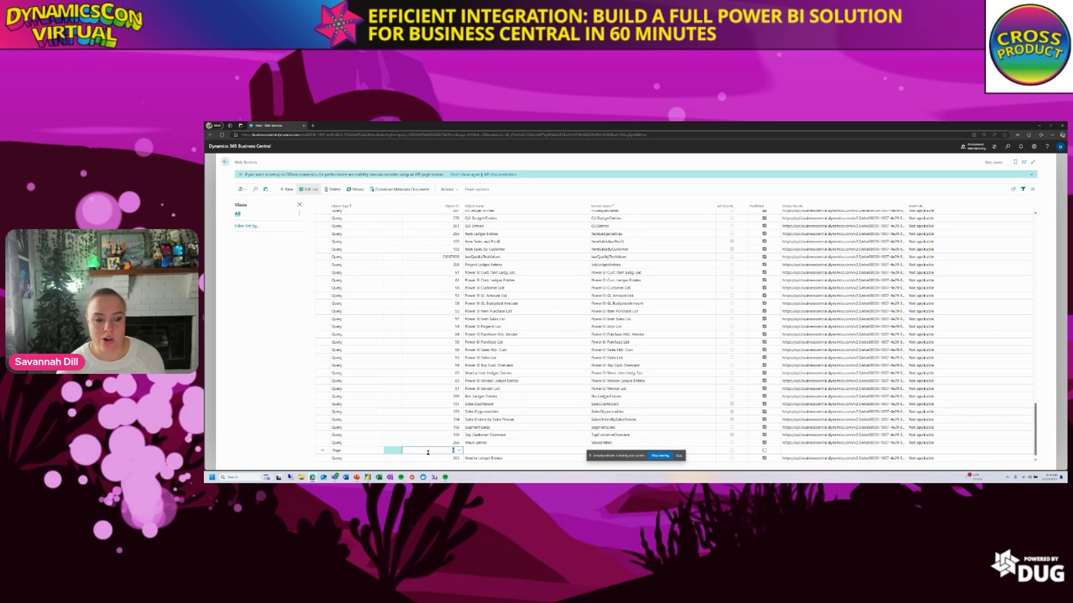
pyautogui.click(458, 451)
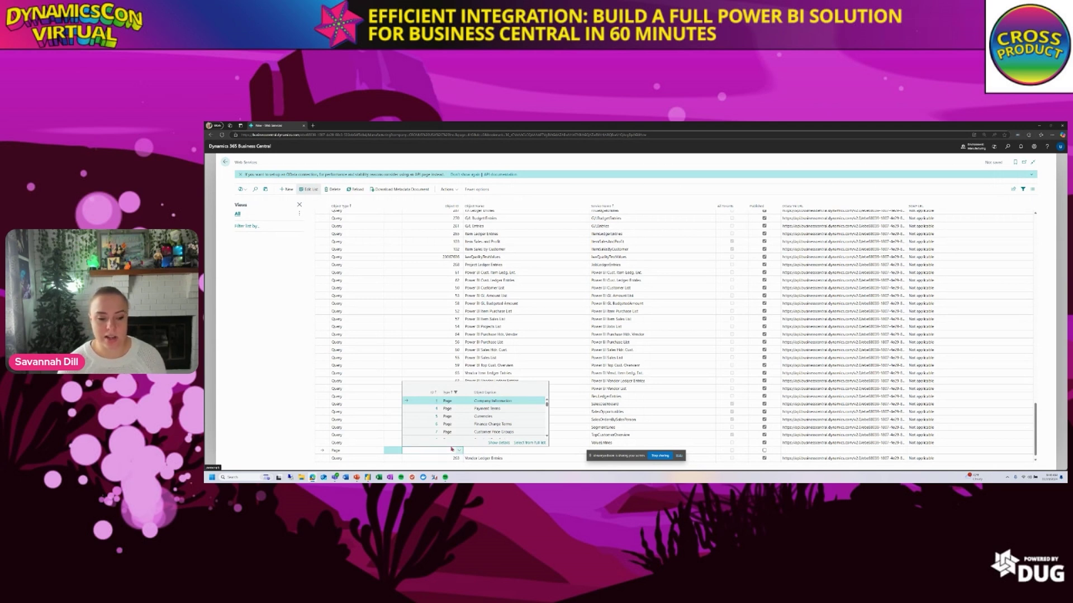
pyautogui.click(534, 443)
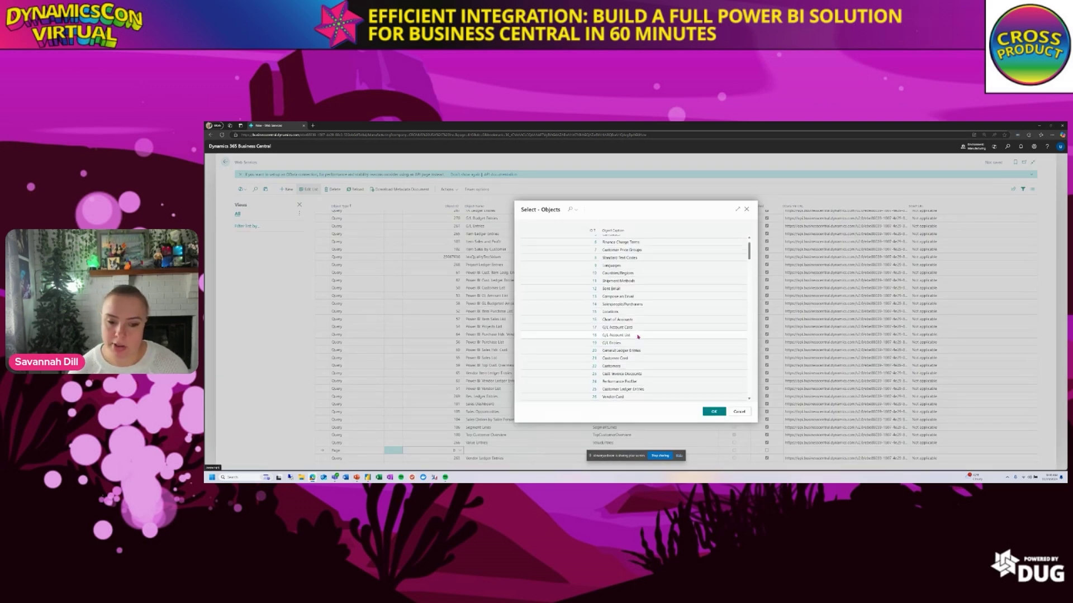
pyautogui.click(570, 209)
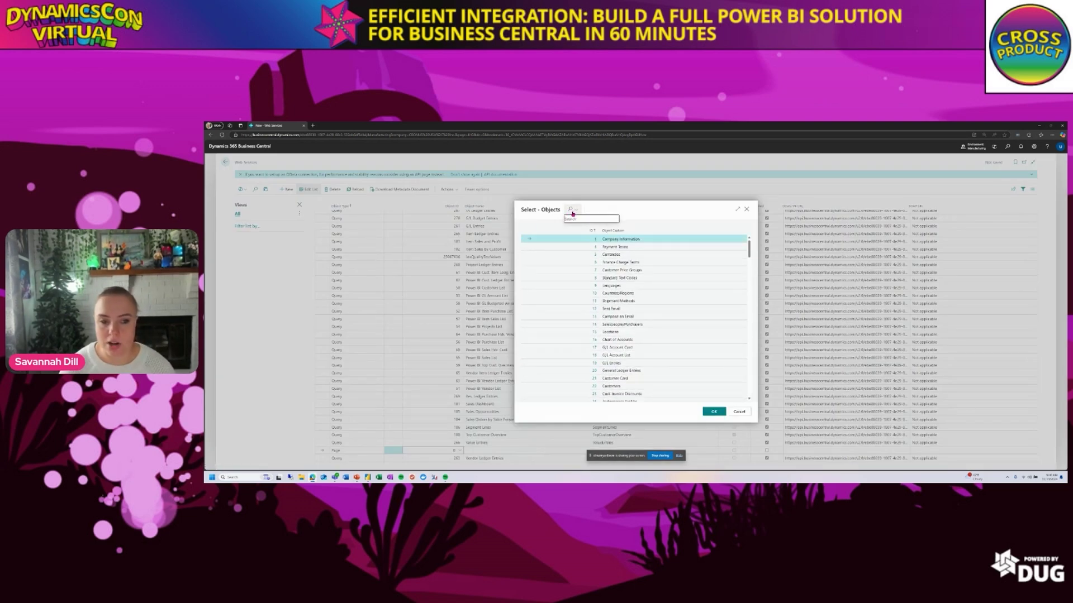
pyautogui.write('posted sales')
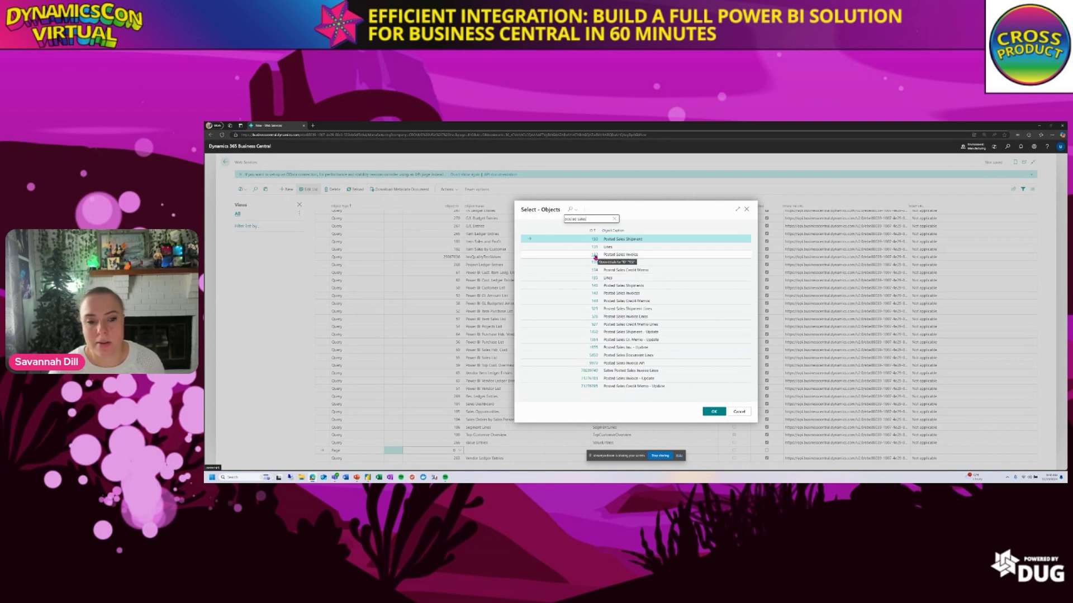
pyautogui.doubleClick(595, 257)
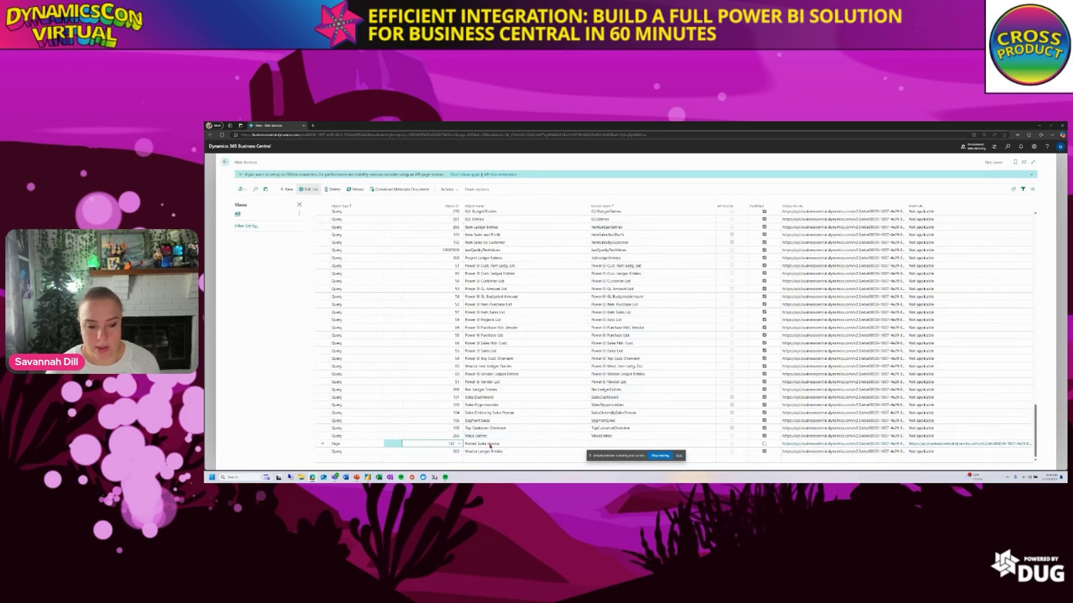
pyautogui.click(599, 444)
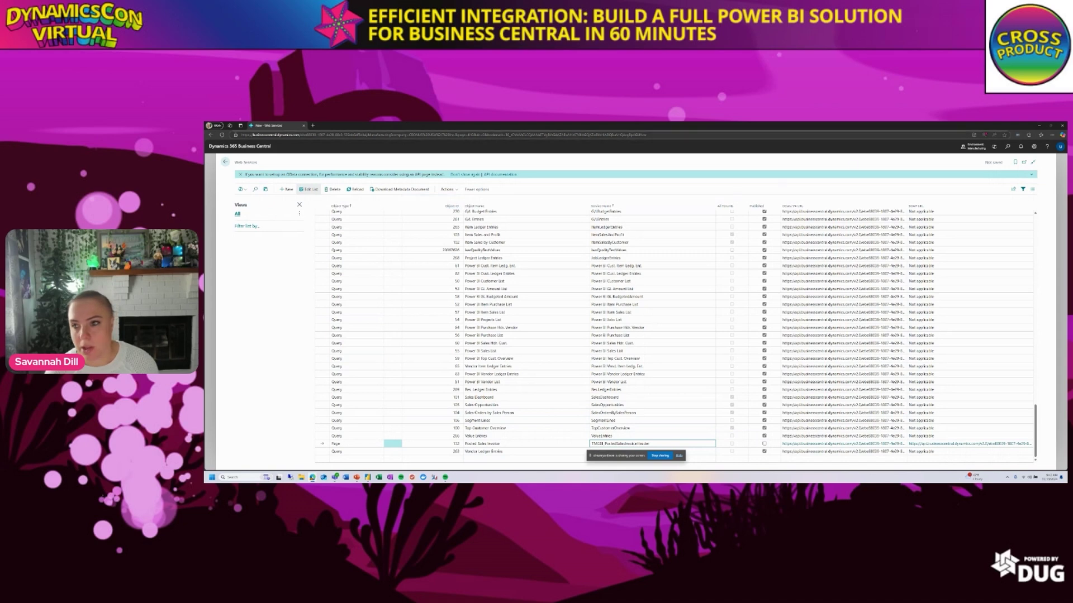
# Step: Open the first document in the posted sales invoices list and examine its header and lines section with Page Inspection
pyautogui.click(1007, 146)
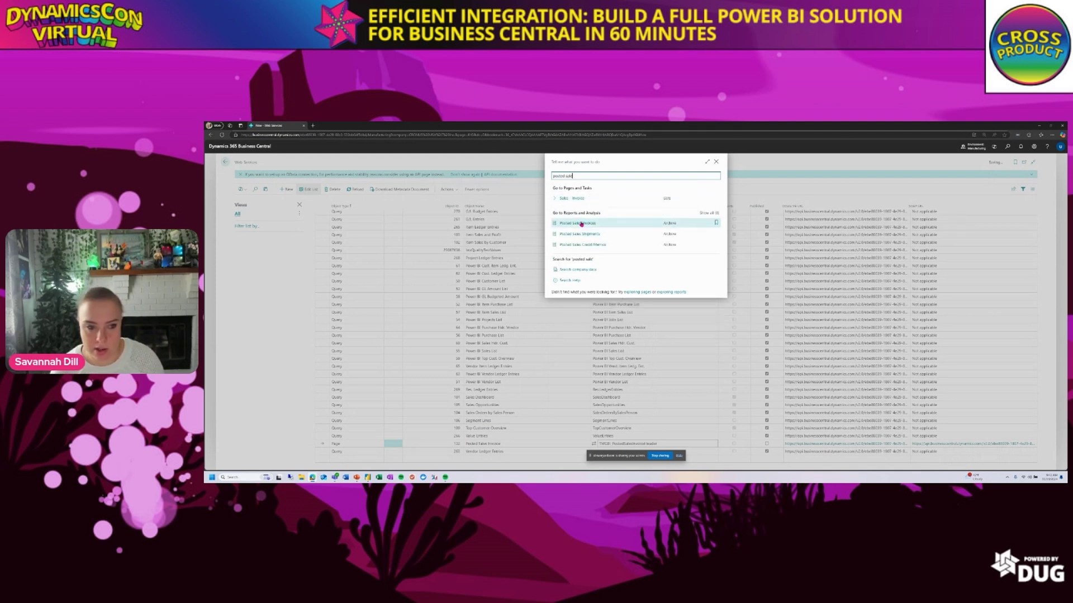
pyautogui.click(580, 224)
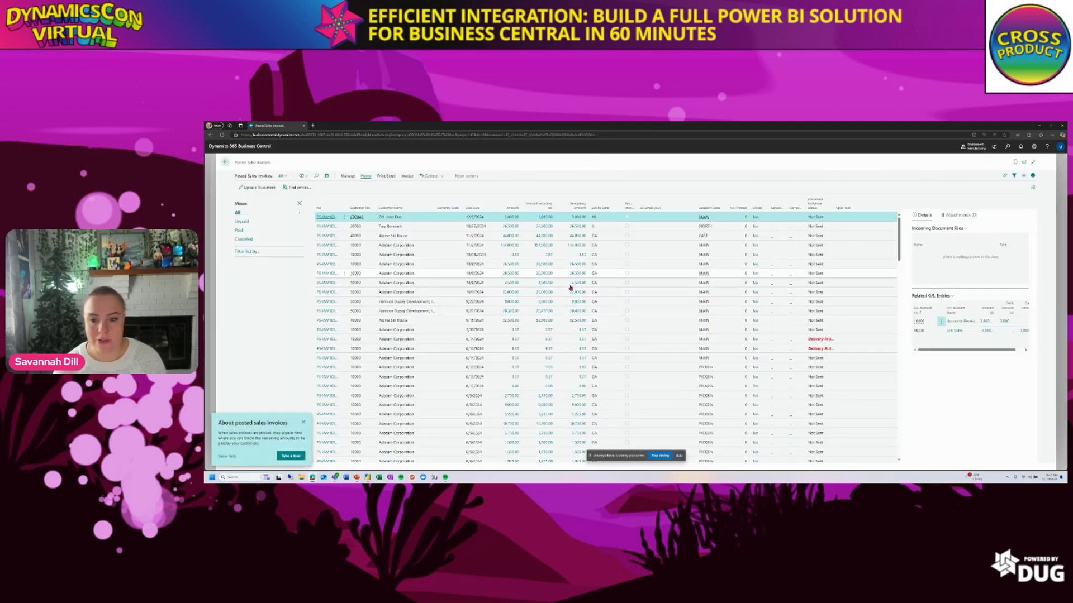
pyautogui.click(329, 217)
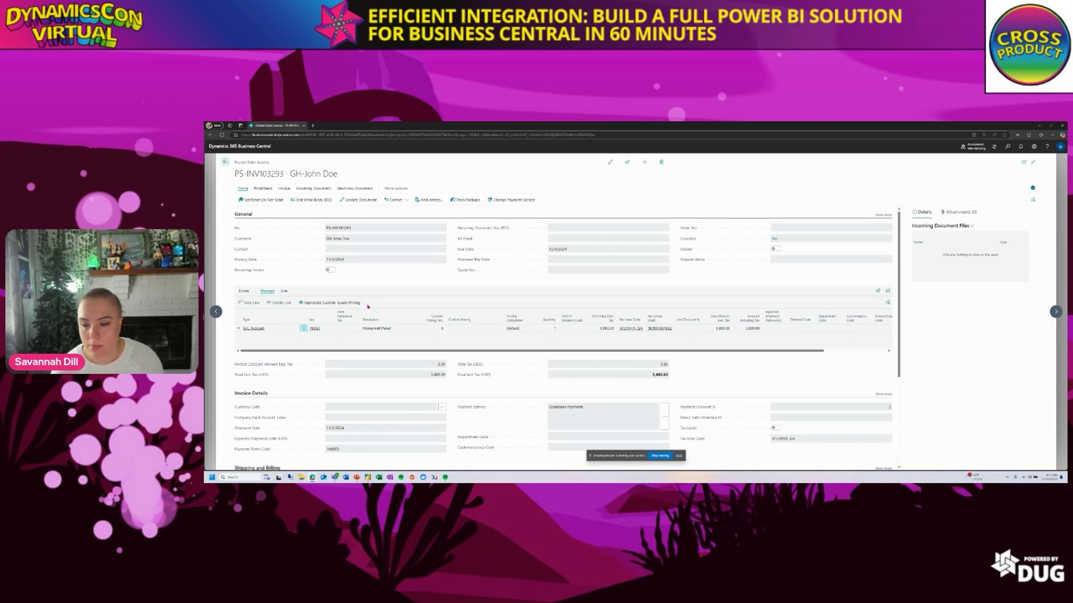
pyautogui.hotkey('ctrl', 'alt', 'F1')
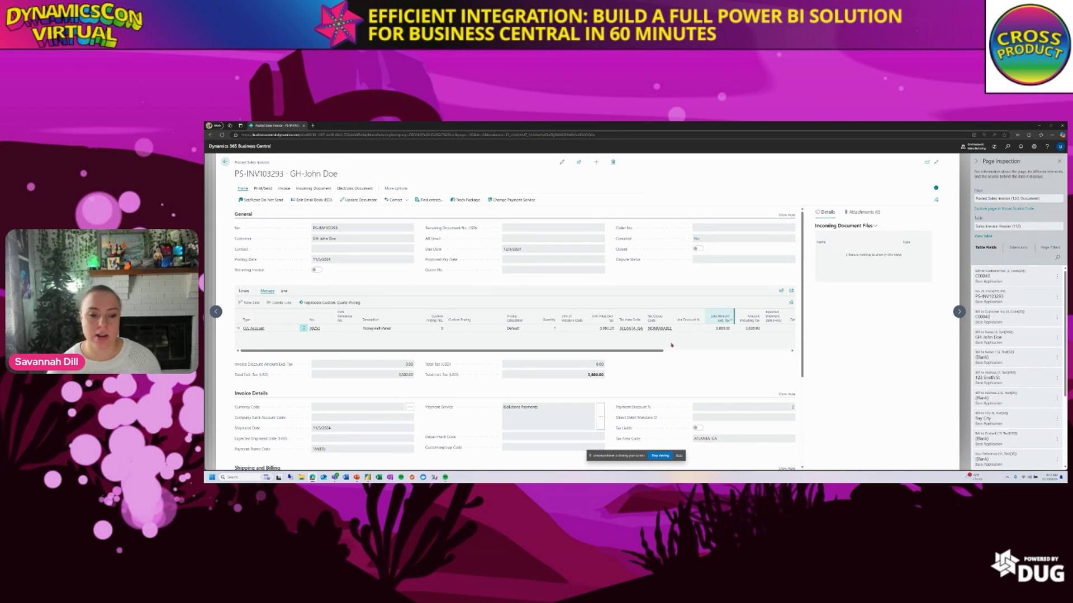
pyautogui.click(256, 343)
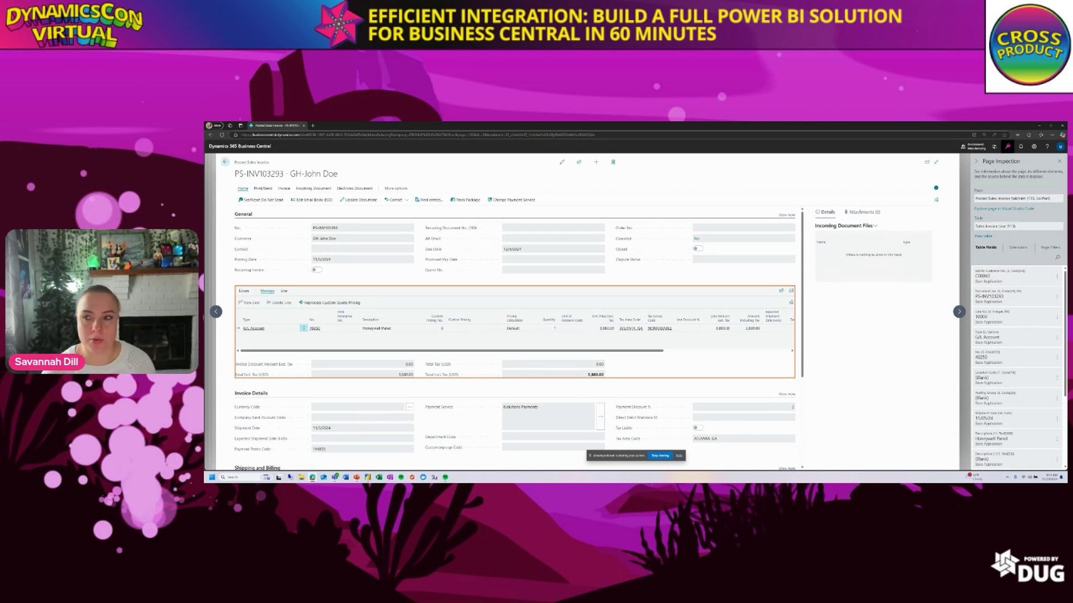
# Step: Return to the Web Services page and search its list for "posted" and for "lines"
pyautogui.click(1008, 146)
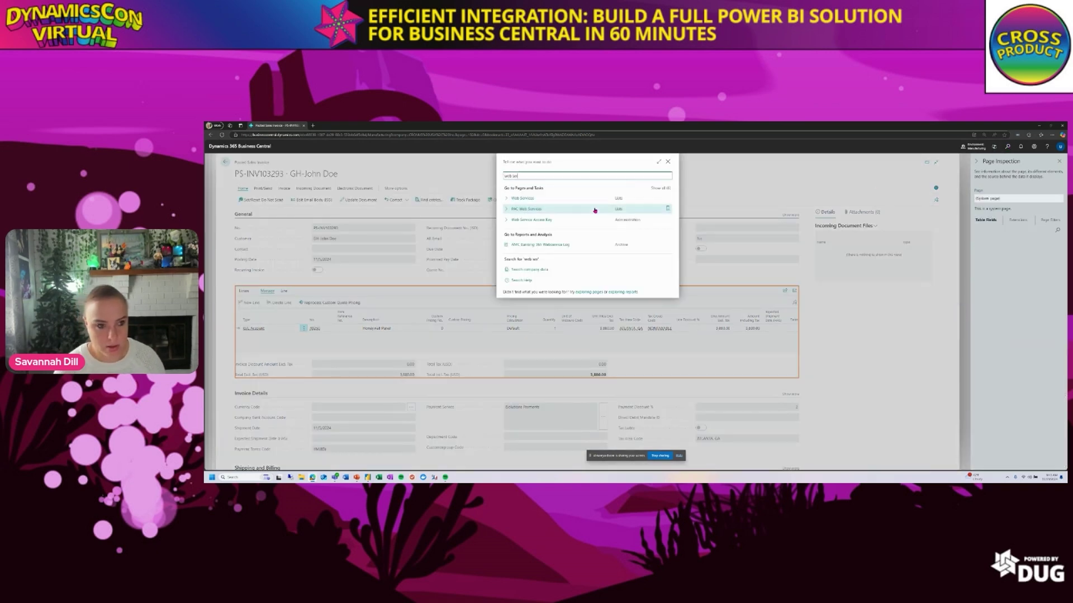
pyautogui.click(522, 199)
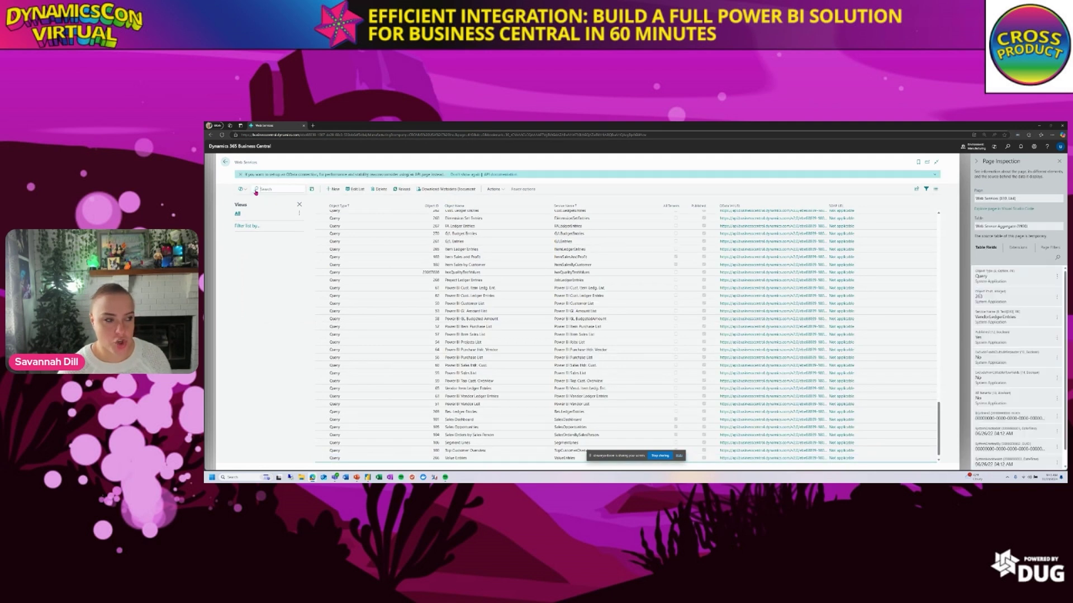
pyautogui.write('powe')
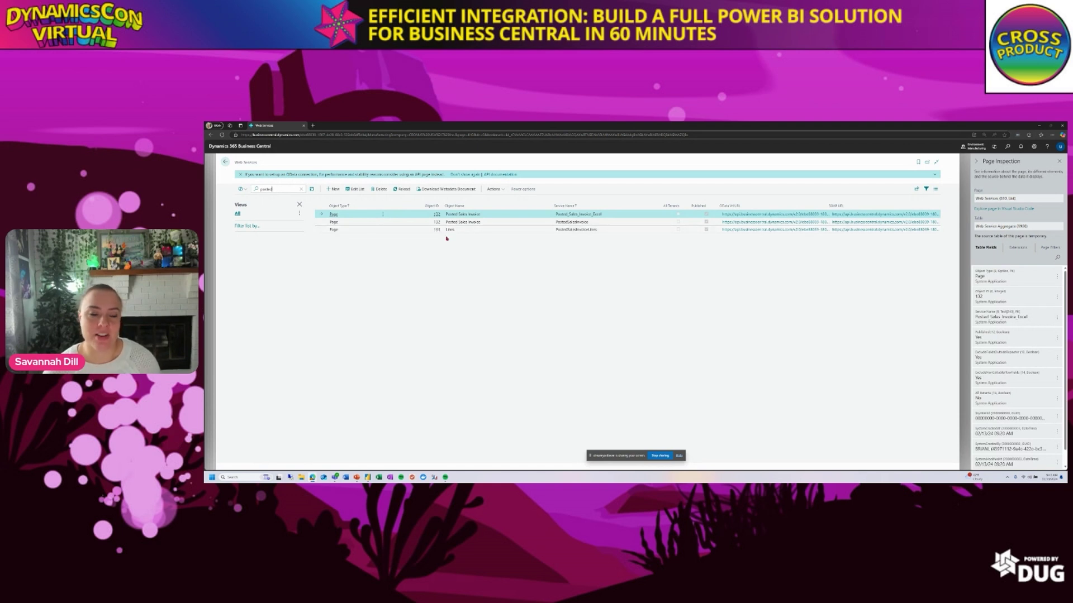
pyautogui.doubleClick(275, 189)
pyautogui.write('ines')
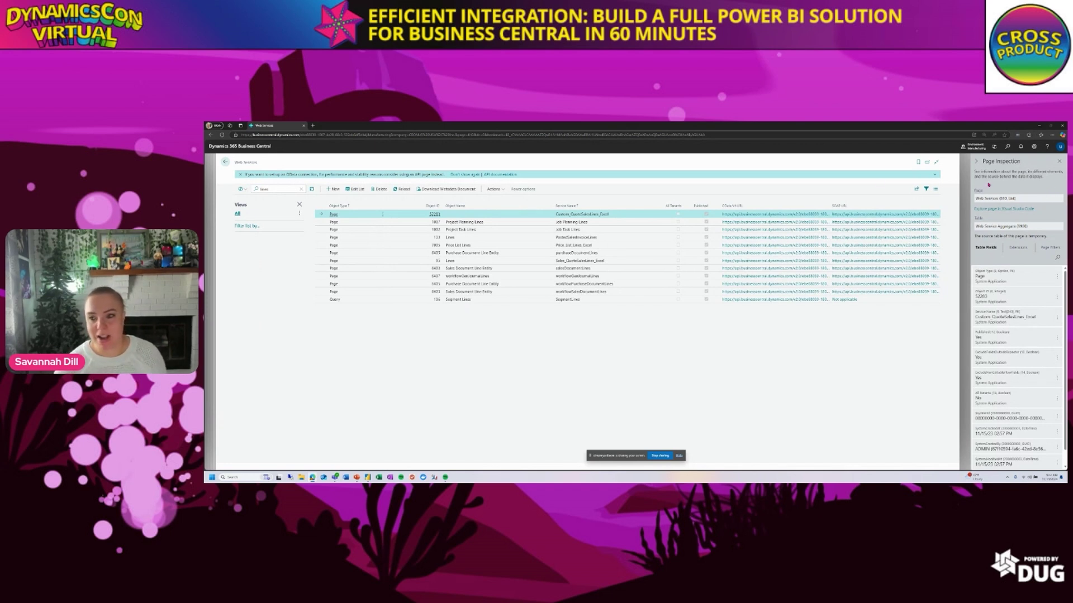
pyautogui.moveTo(897, 200)
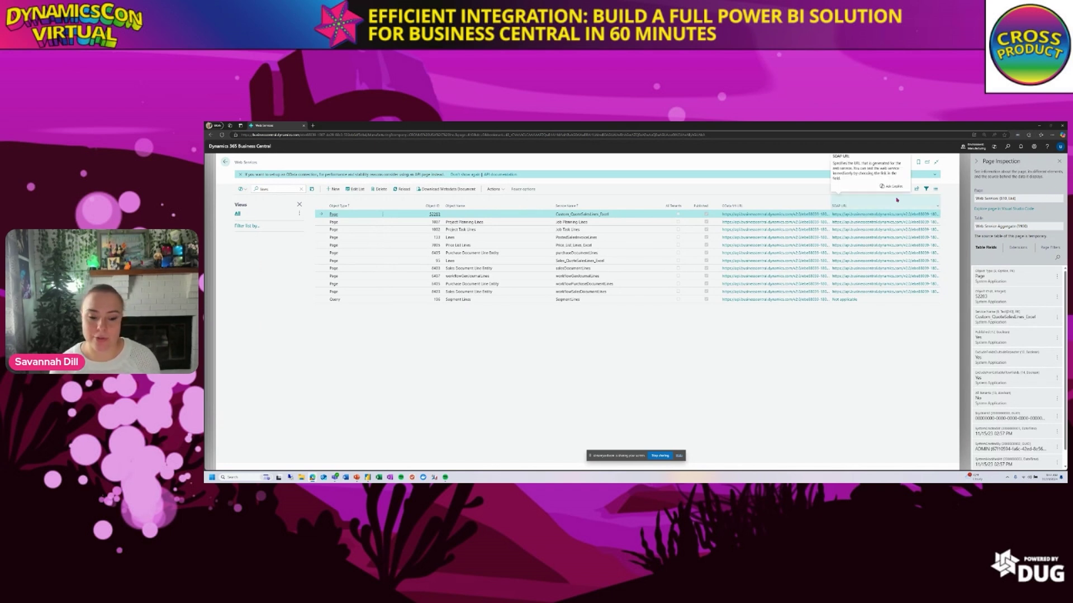
# Step: Switch to Power BI Desktop, start getting data, and select the Dynamics 365 Business Central connector
pyautogui.hotkey('alt', 'Tab')
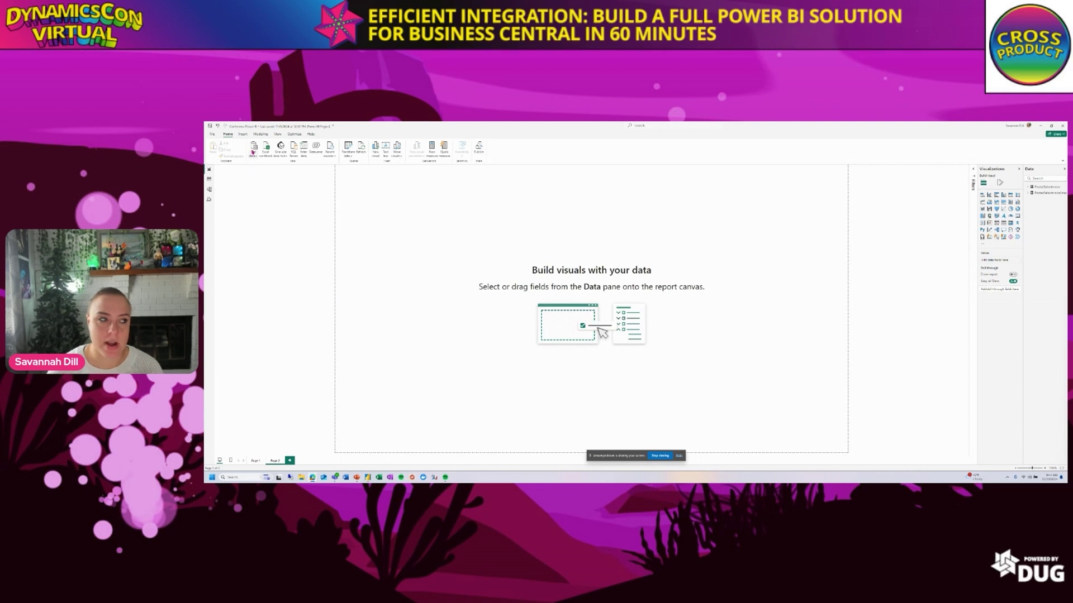
pyautogui.click(254, 148)
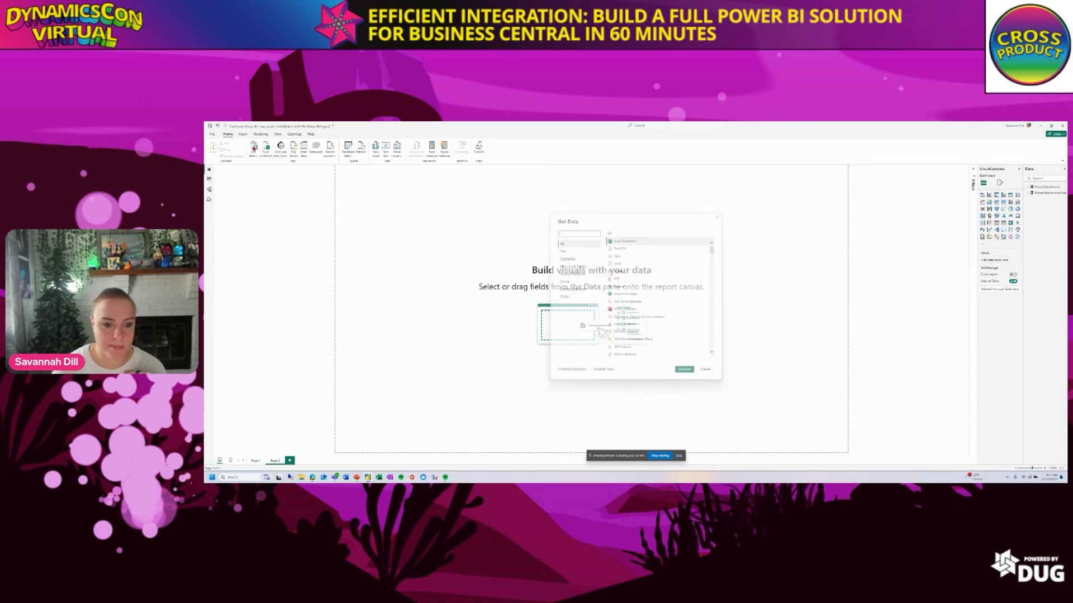
pyautogui.scroll(-3, 644, 302)
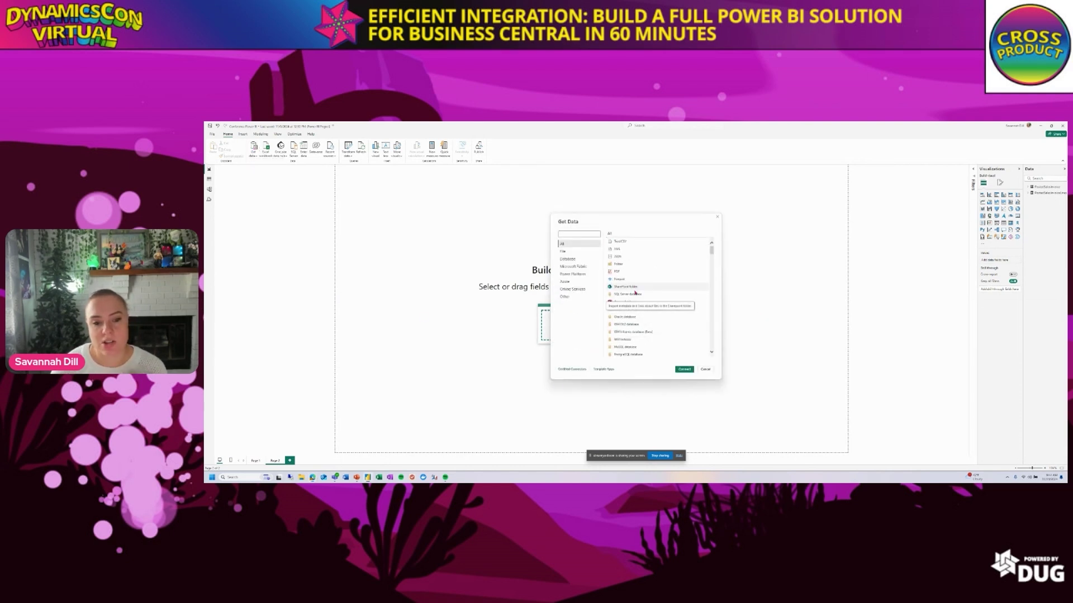
pyautogui.scroll(-5, 642, 293)
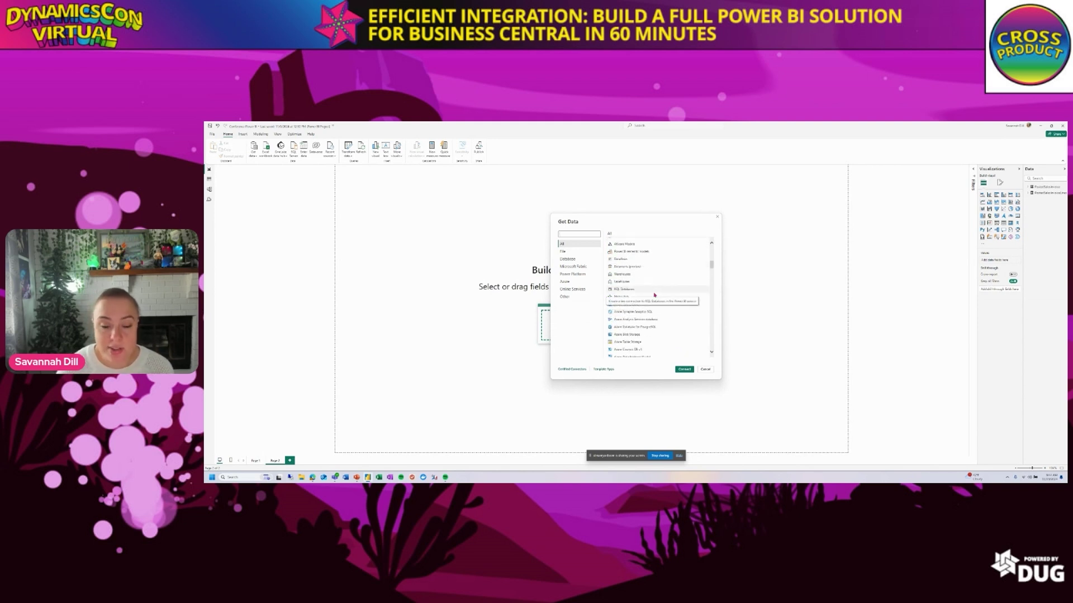
pyautogui.scroll(-3, 654, 294)
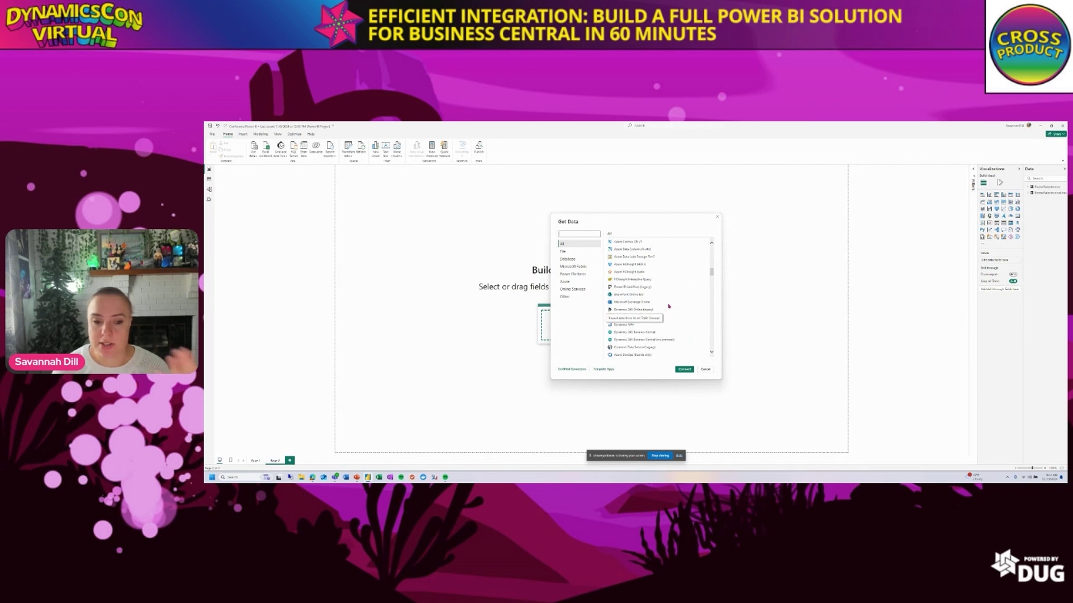
pyautogui.scroll(-3, 695, 285)
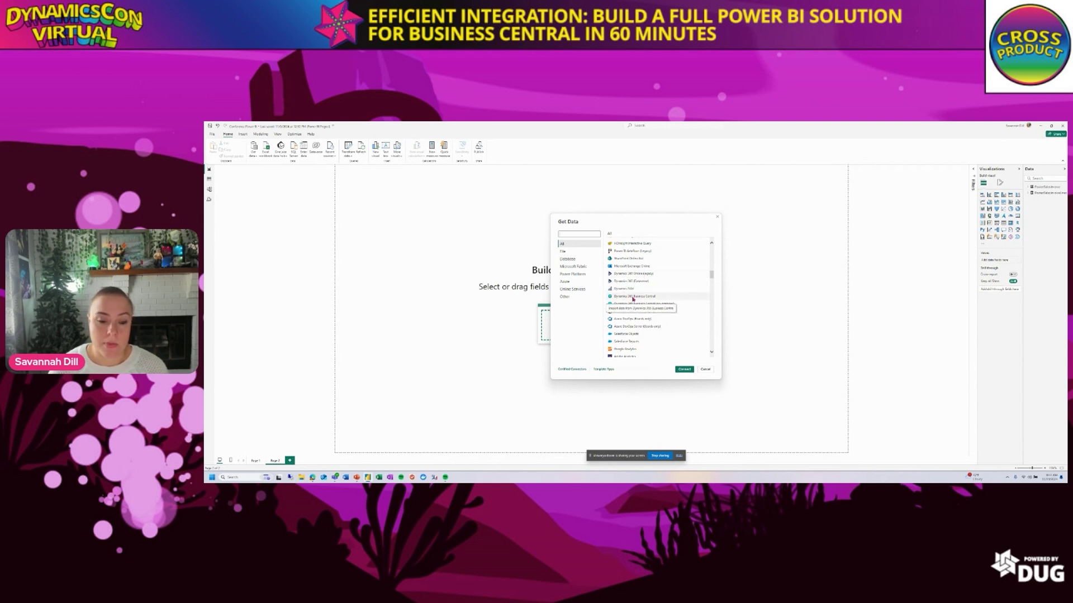
pyautogui.click(634, 297)
pyautogui.scroll(-10, 654, 293)
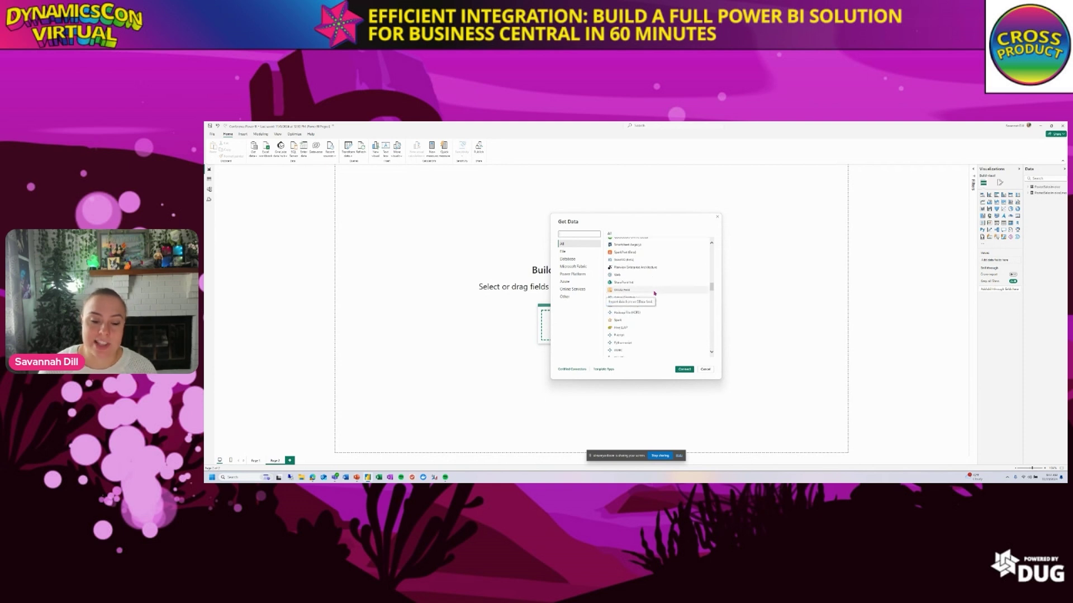
pyautogui.scroll(8, 656, 294)
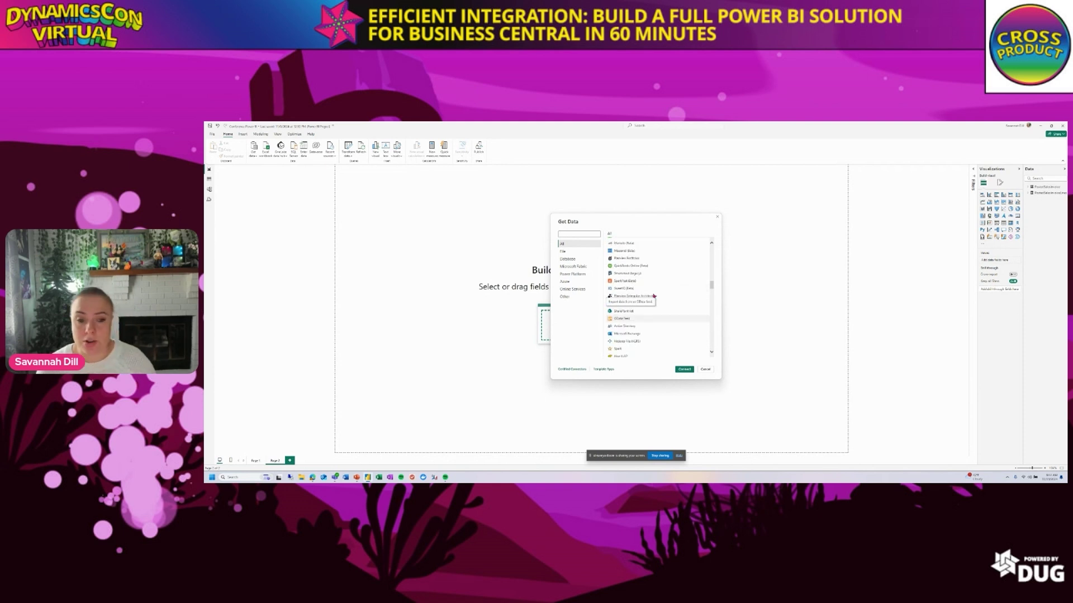
pyautogui.click(634, 277)
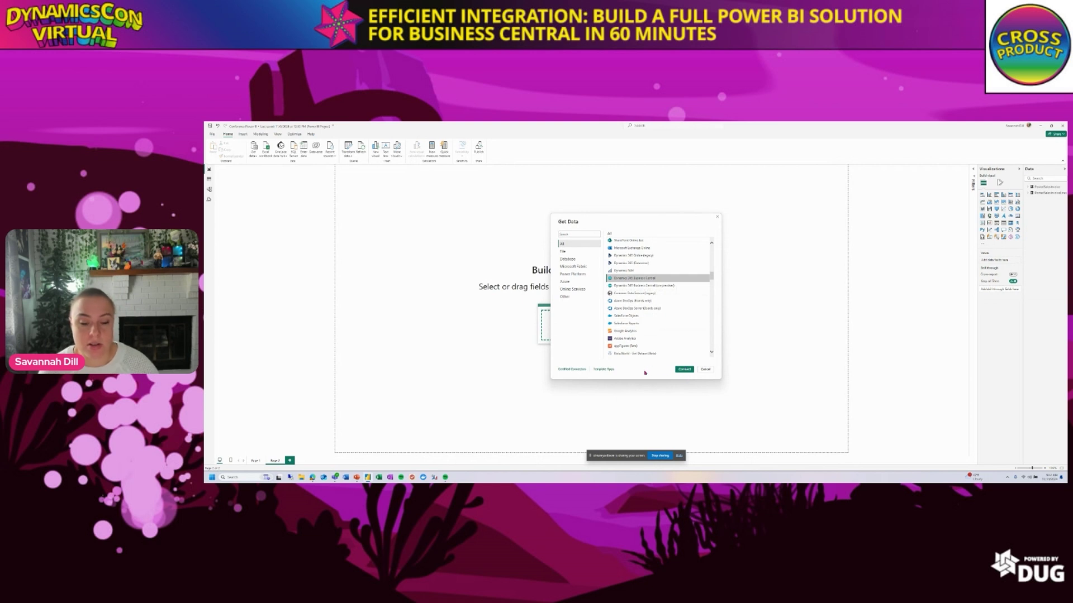
# Step: Connect to Business Central and expand the MANUFACTURING environment, CRONUS USA, Inc. company and Web Services (legacy) folder
pyautogui.click(684, 369)
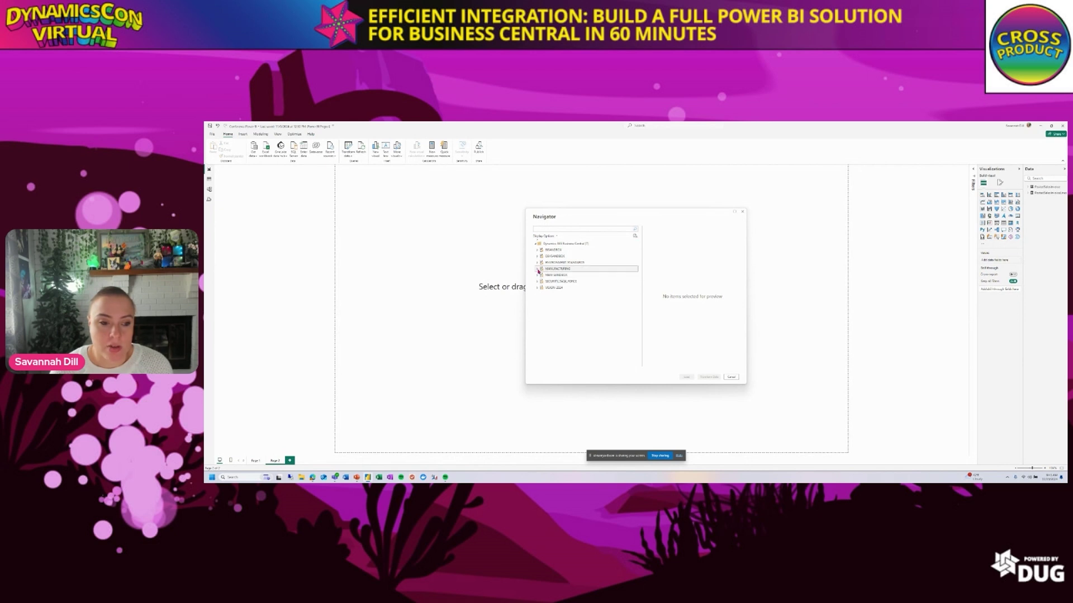
pyautogui.click(537, 269)
pyautogui.click(539, 276)
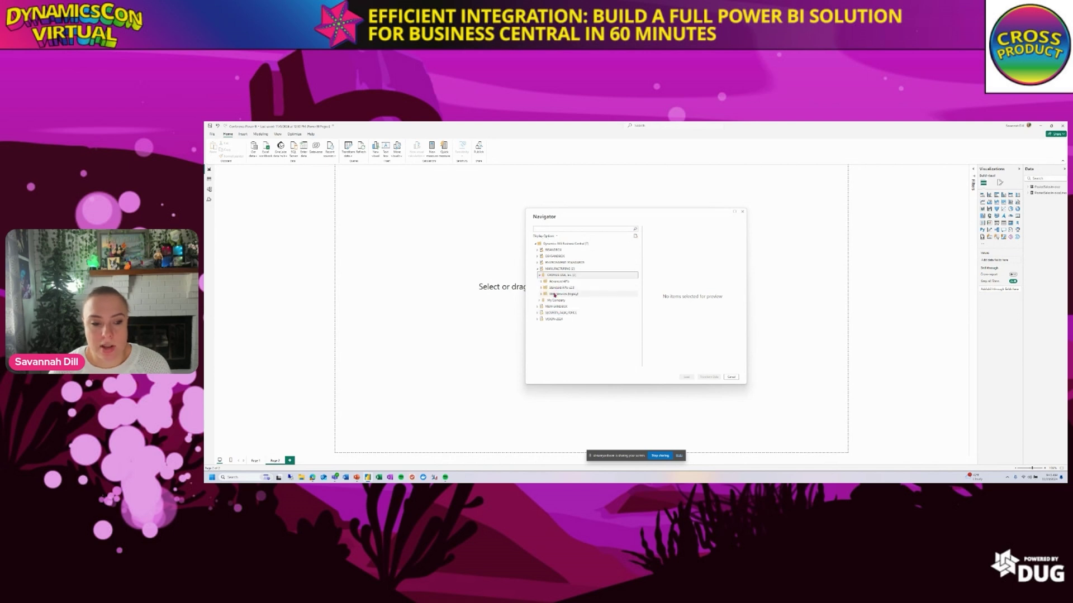
pyautogui.click(541, 295)
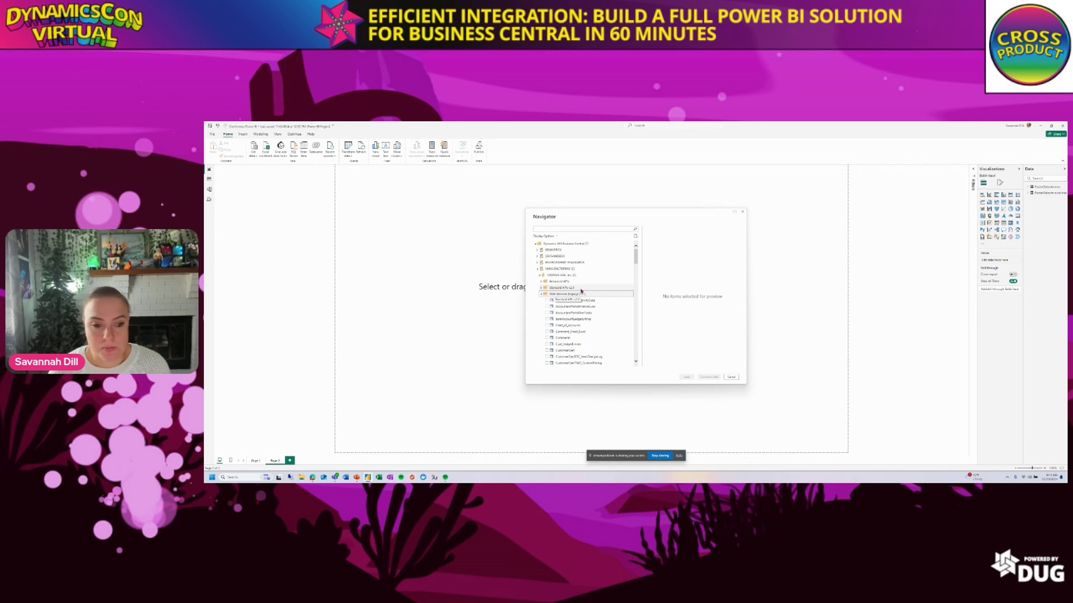
# Step: Look through the legacy web services list for the posted sales invoice header and lines tables
pyautogui.scroll(-4, 581, 292)
pyautogui.scroll(-3, 579, 296)
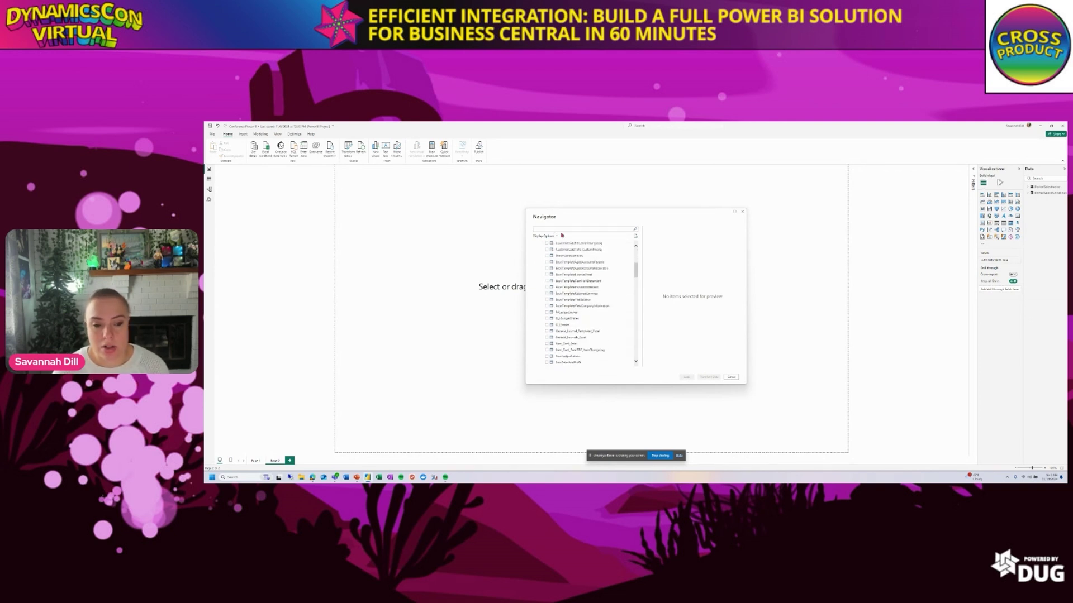
pyautogui.scroll(-2, 577, 292)
pyautogui.scroll(-15, 577, 293)
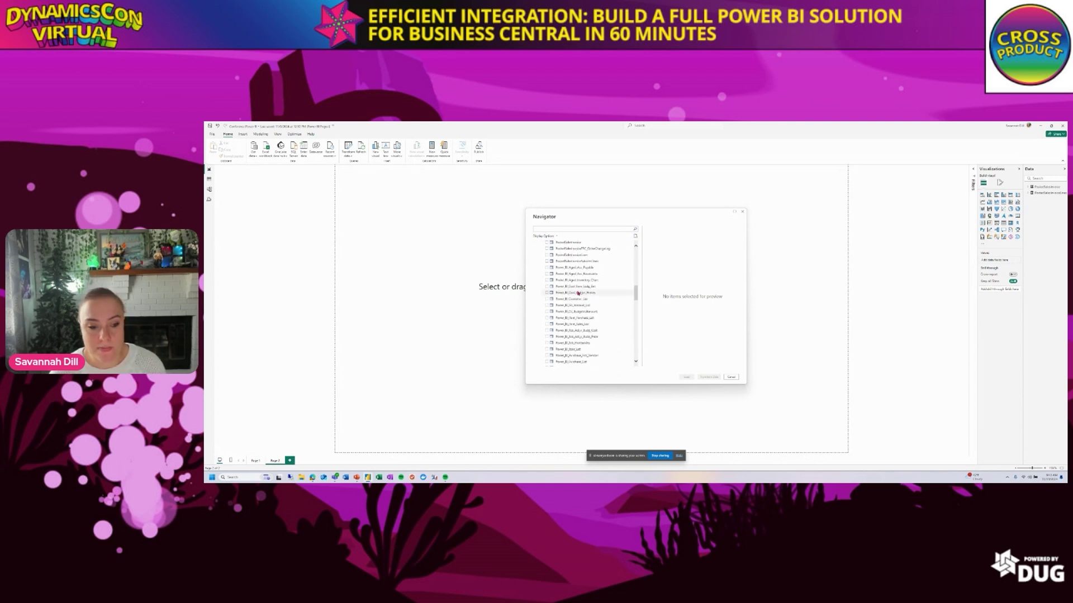
pyautogui.scroll(-10, 578, 292)
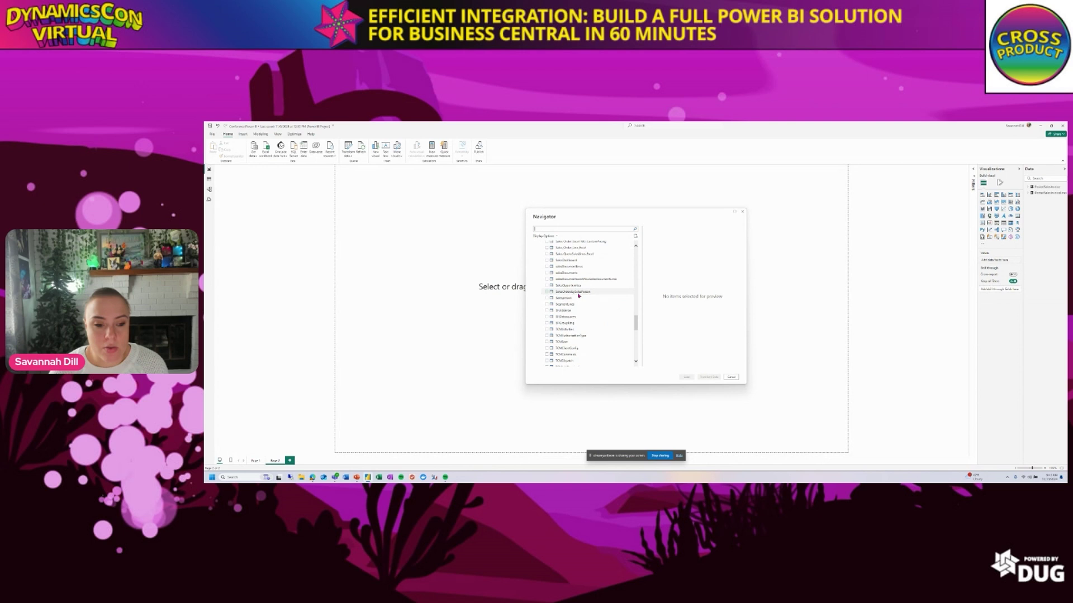
pyautogui.scroll(1, 579, 296)
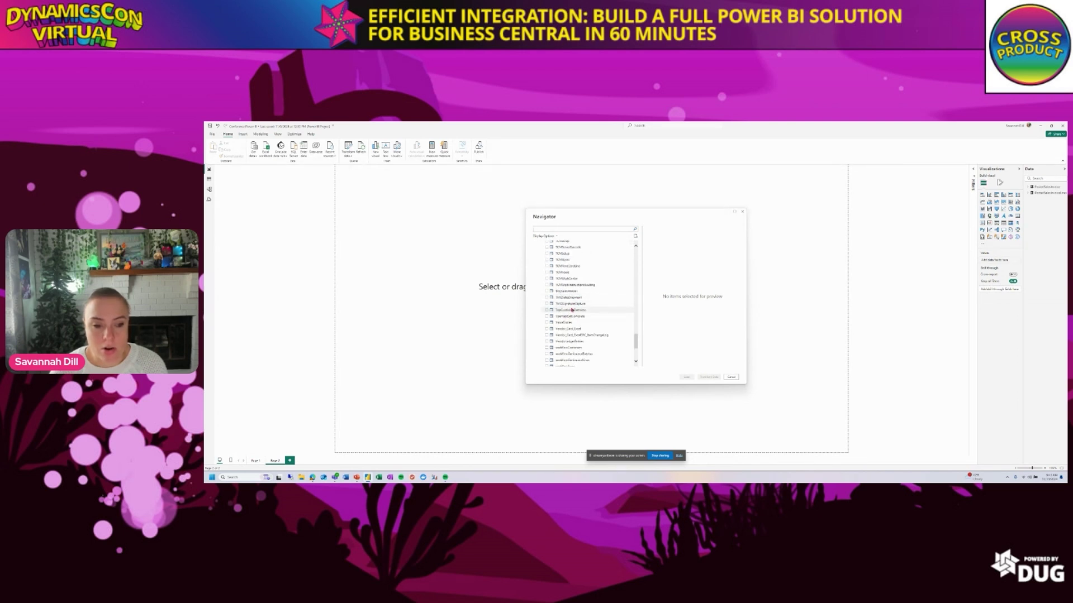
pyautogui.scroll(4, 577, 309)
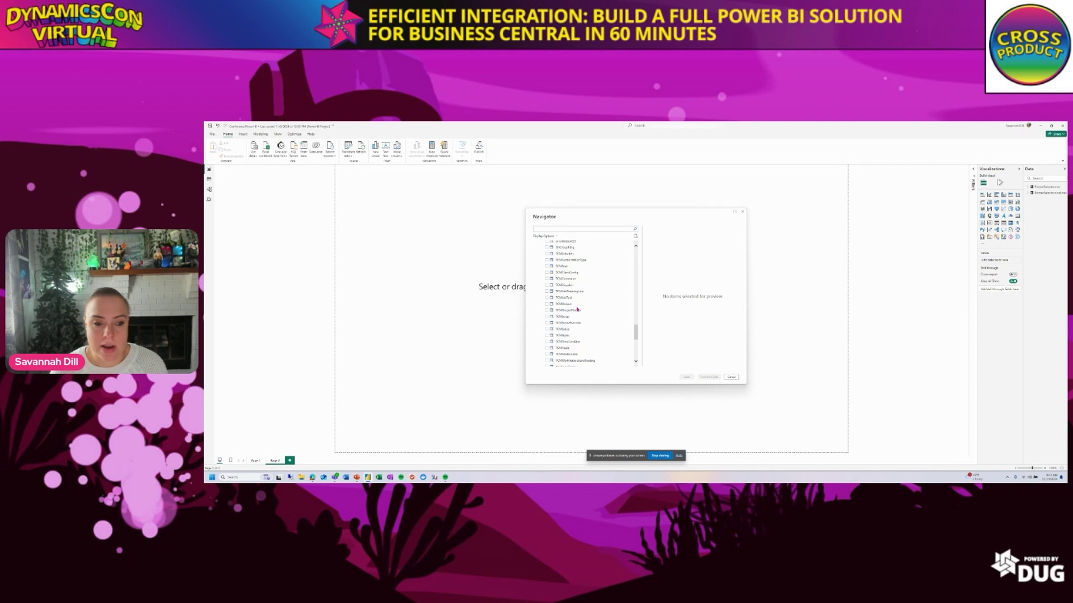
pyautogui.scroll(3, 577, 309)
pyautogui.scroll(4, 578, 309)
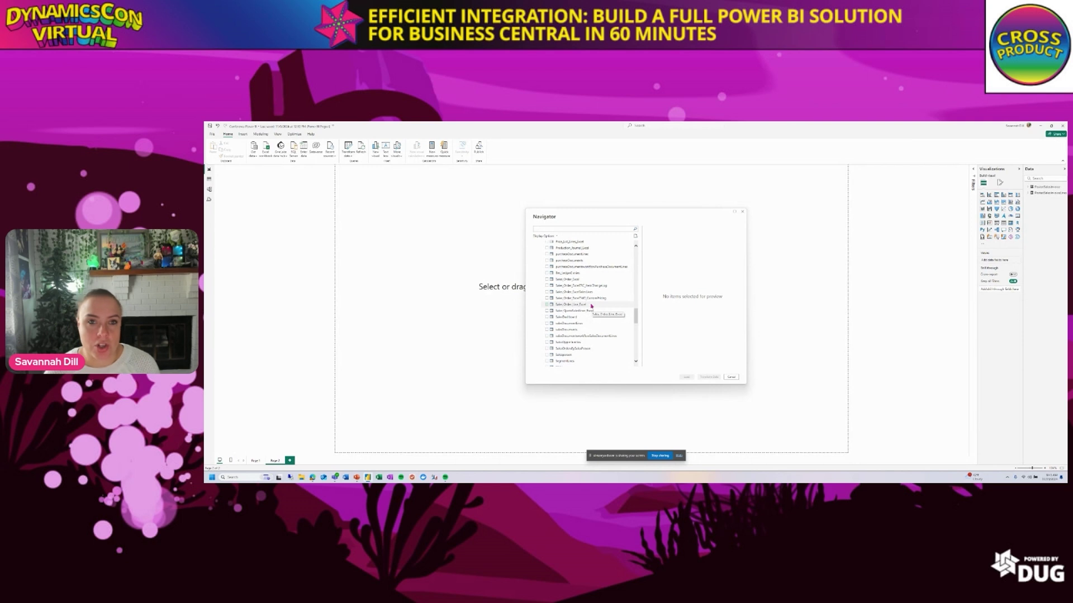
pyautogui.scroll(3, 592, 310)
pyautogui.scroll(1, 594, 315)
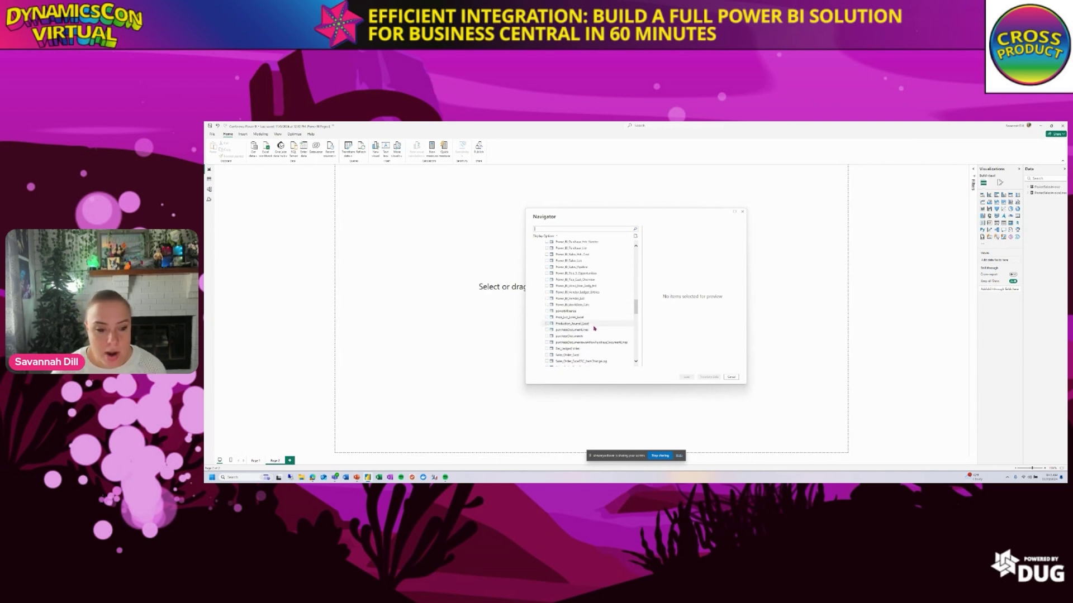
pyautogui.scroll(3, 575, 332)
pyautogui.scroll(-4, 574, 331)
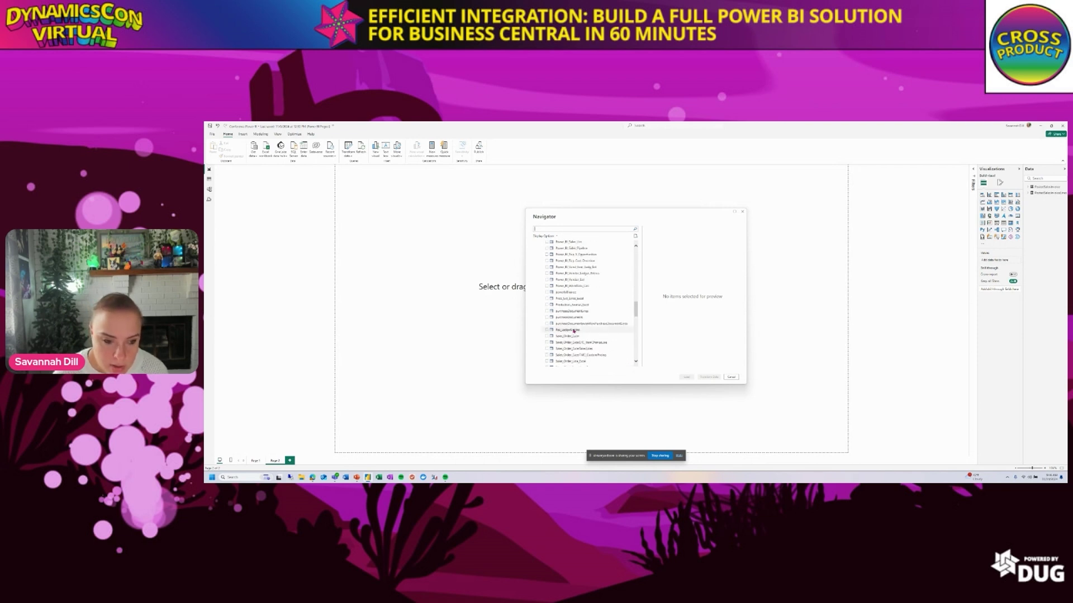
pyautogui.scroll(4, 569, 323)
pyautogui.scroll(5, 569, 323)
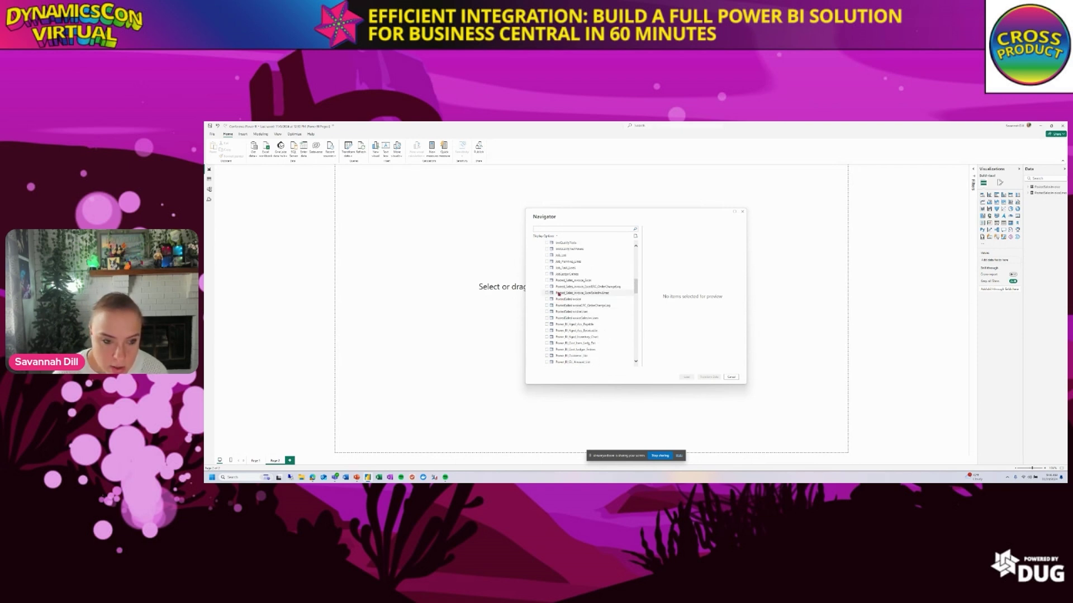
# Step: Select PostedSalesInvoice and PostedSalesInvoiceLines, preview Job_List and the invoice lines, and cancel the import without loading
pyautogui.click(547, 298)
pyautogui.click(547, 312)
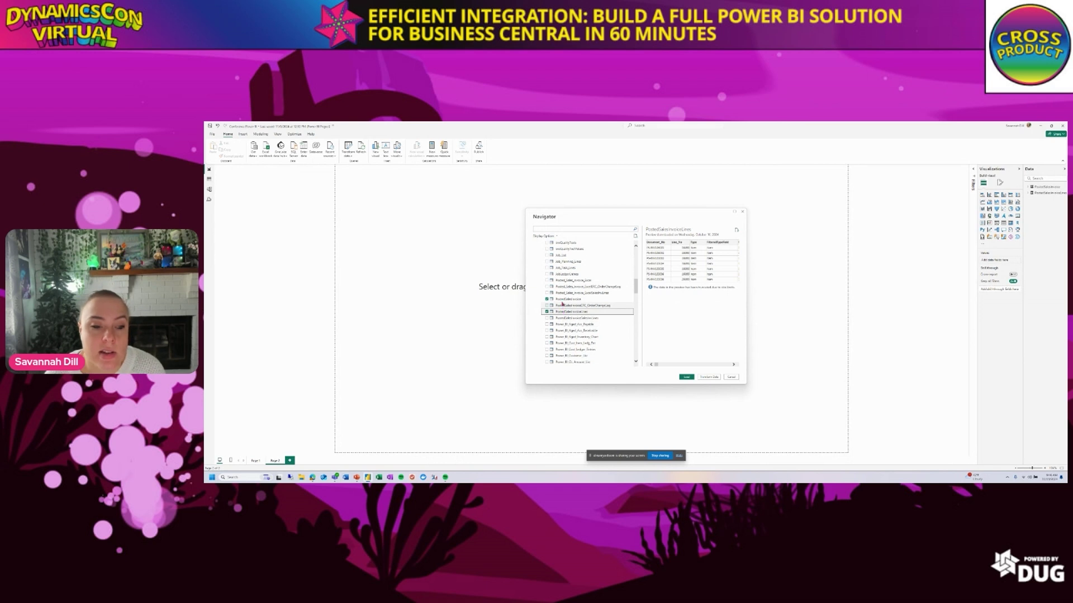
pyautogui.click(565, 257)
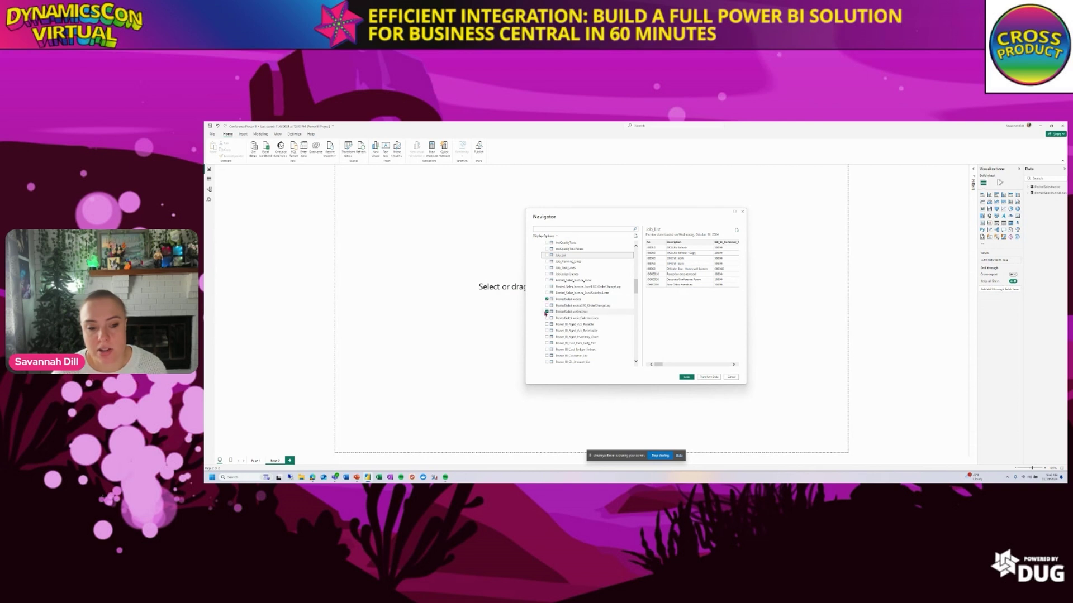
pyautogui.click(570, 311)
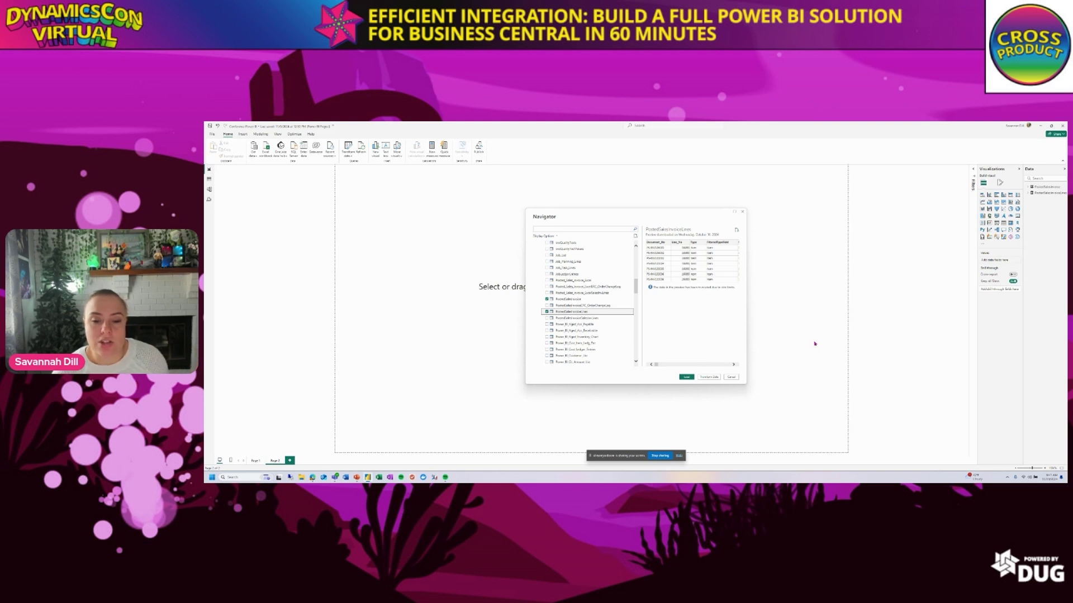
pyautogui.click(737, 379)
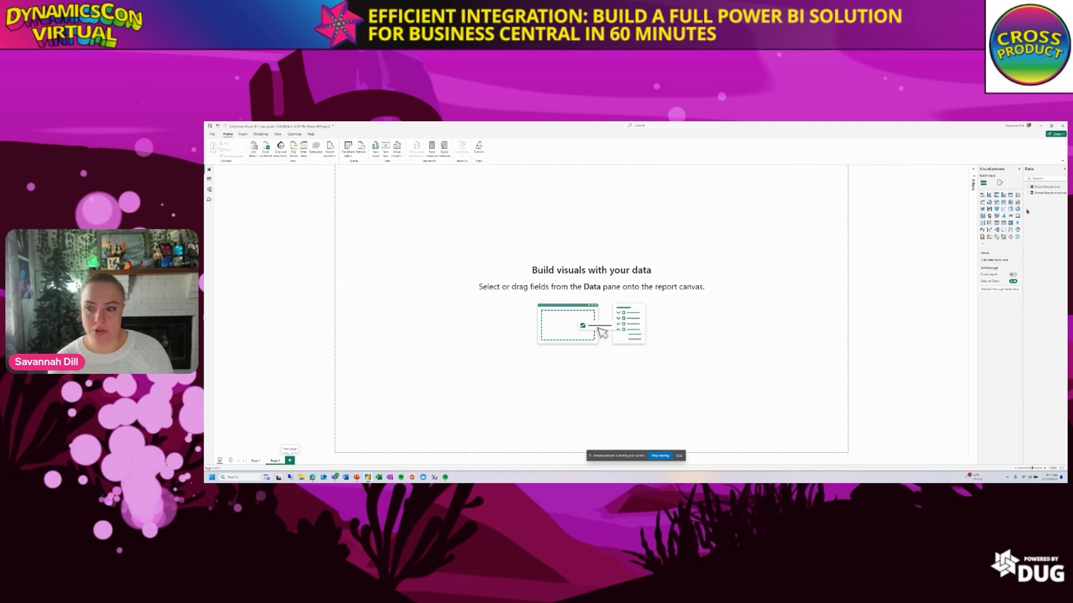
# Step: Widen the Data pane, switch to the model view, and move the PostedSalesInvoiceLines table down and to the right of PostedSalesInvoice
pyautogui.moveTo(1023, 214); pyautogui.dragTo(1002, 212)
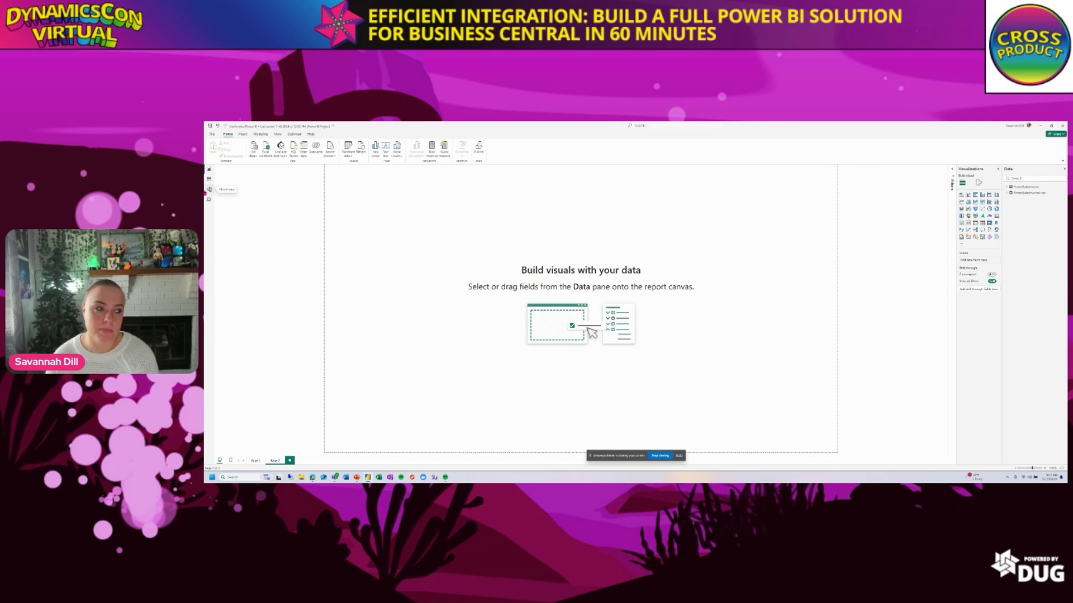
pyautogui.click(209, 189)
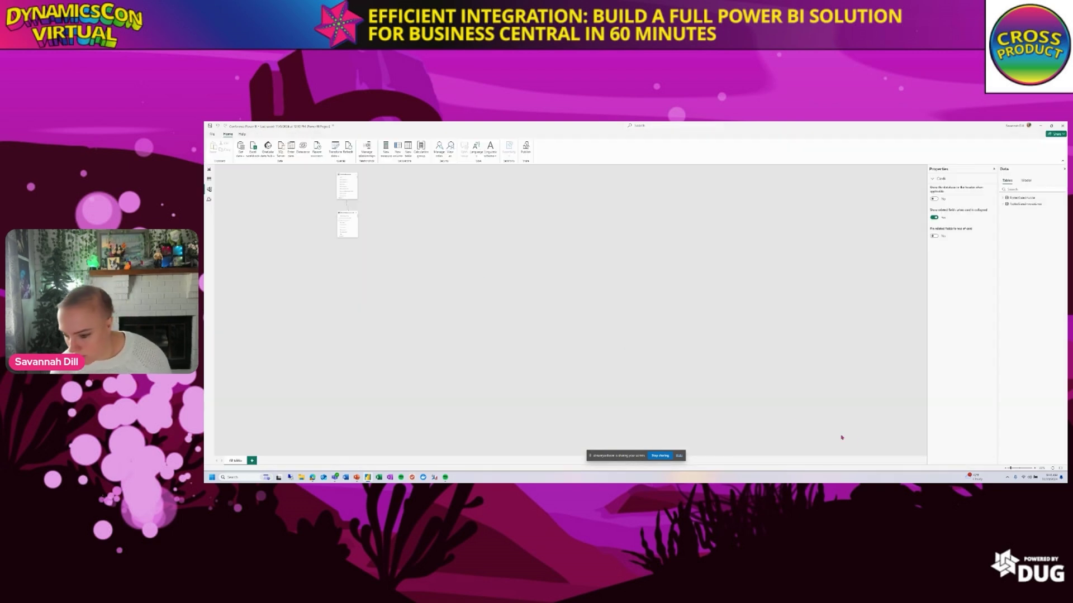
pyautogui.click(1025, 469)
pyautogui.moveTo(1025, 469); pyautogui.dragTo(1017, 468)
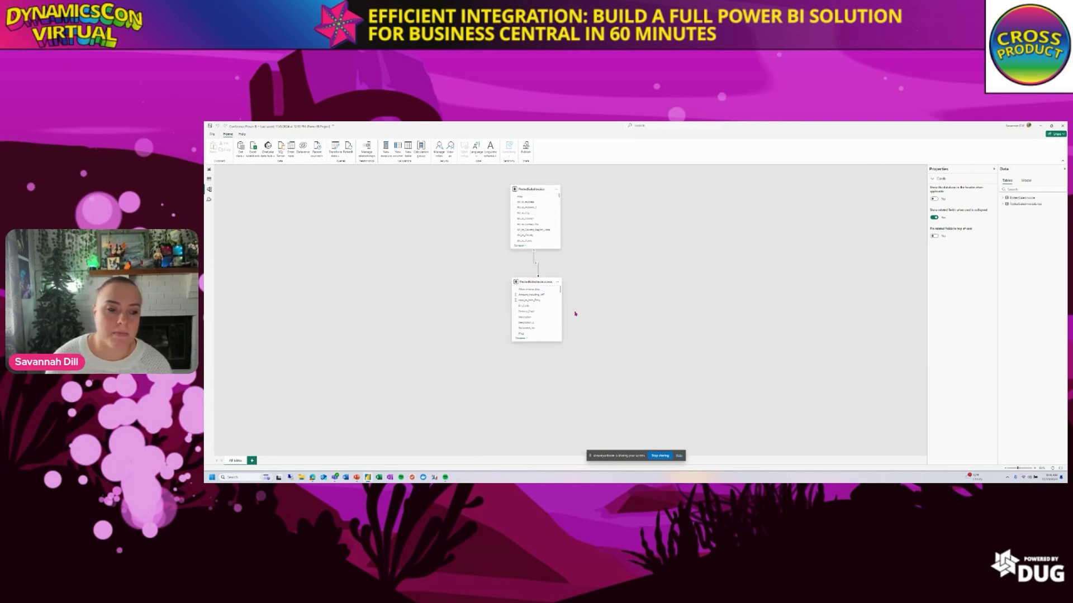
pyautogui.moveTo(520, 285); pyautogui.dragTo(625, 277)
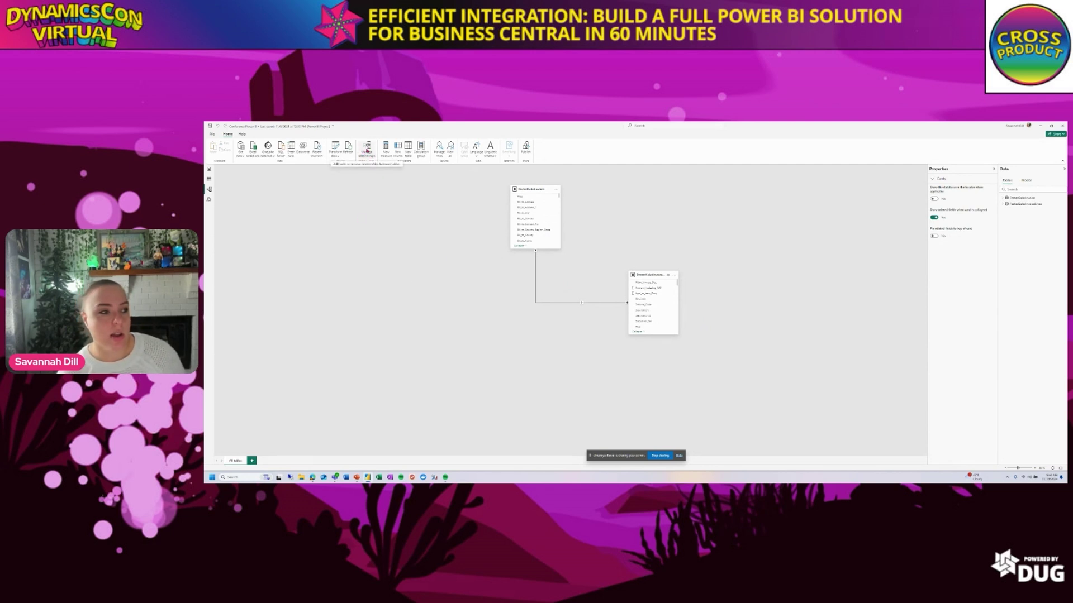
# Step: Start a new relationship from the PostedSalesInvoice table to the PostedSalesInvoiceLines table
pyautogui.click(367, 149)
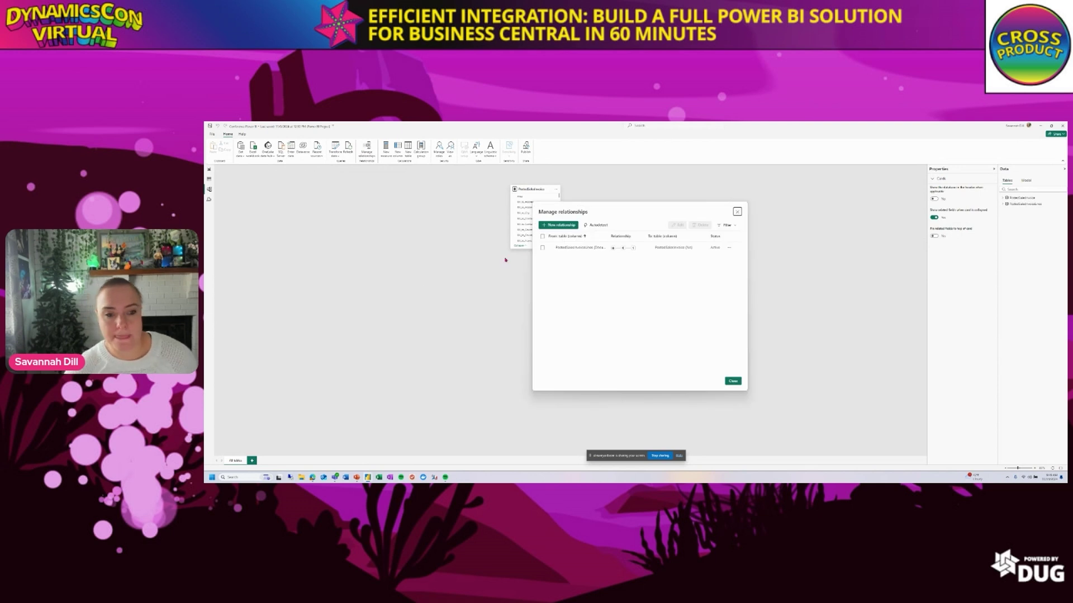
pyautogui.click(560, 226)
pyautogui.click(611, 232)
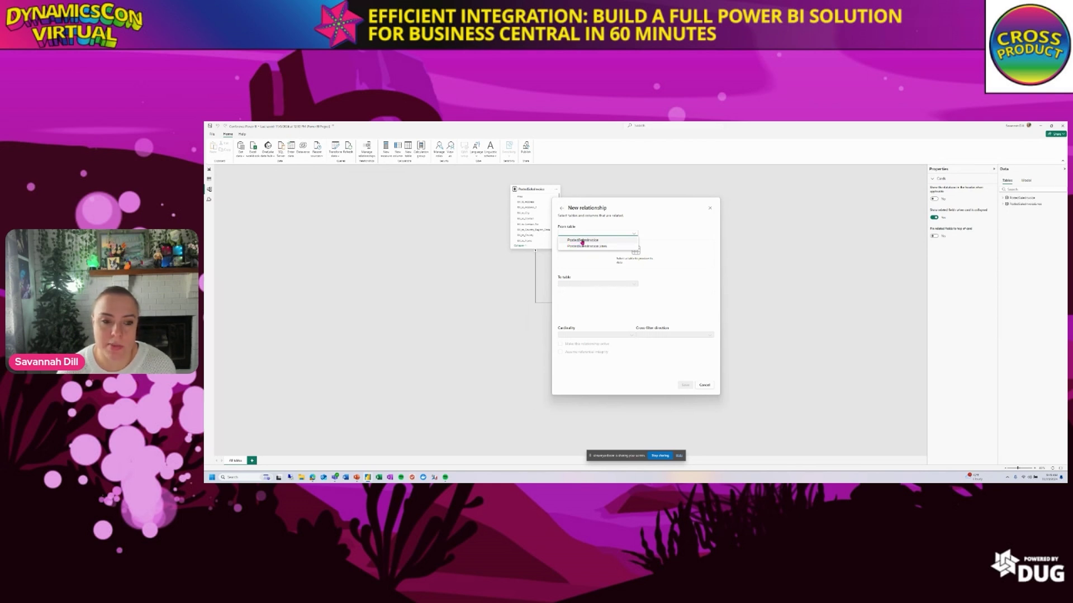
pyautogui.click(585, 242)
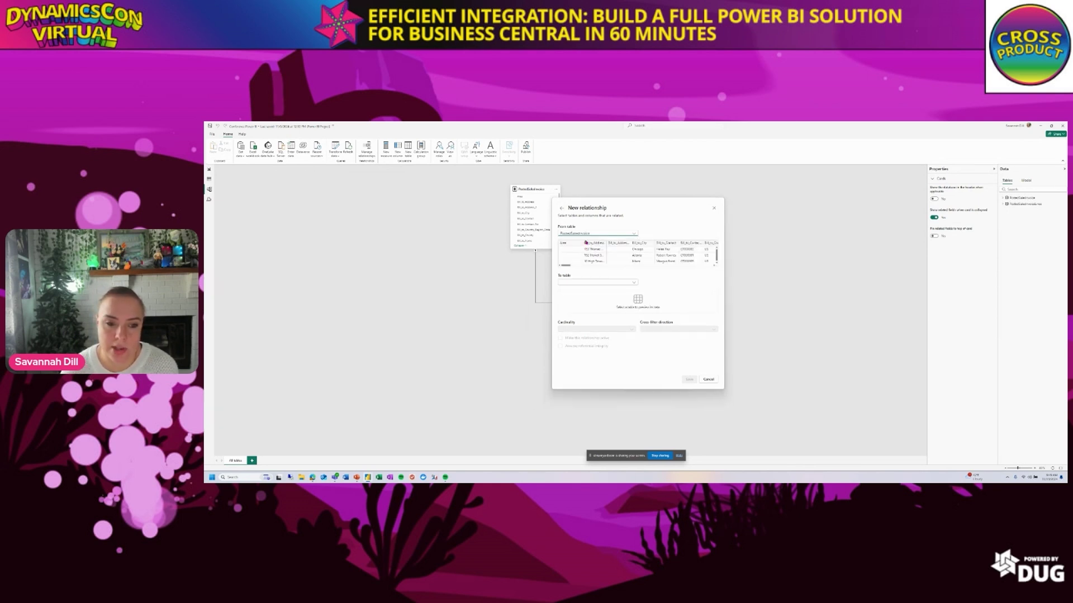
pyautogui.click(590, 281)
pyautogui.click(583, 296)
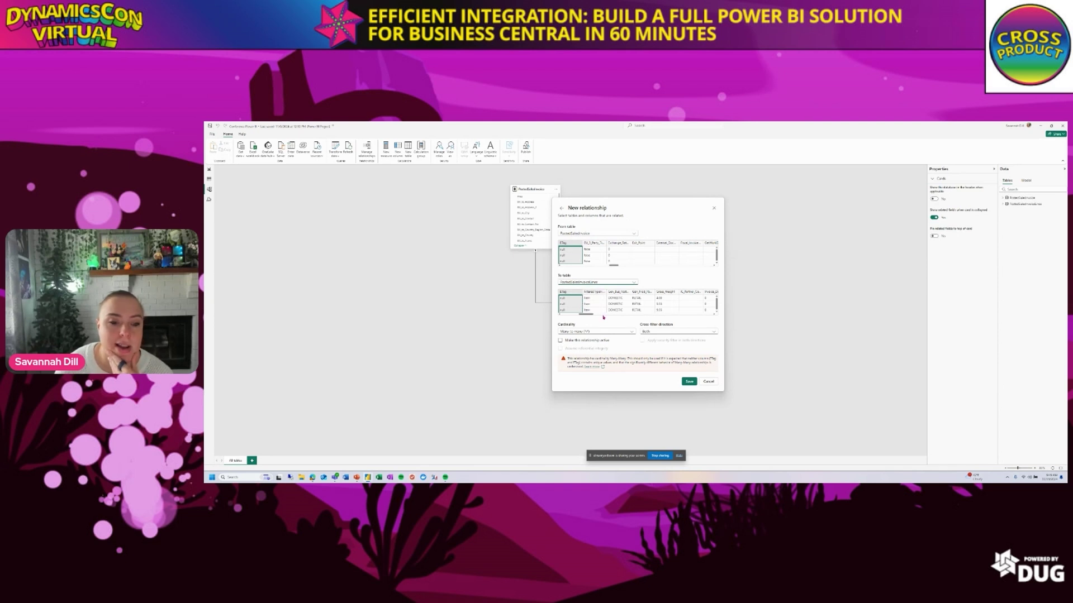
# Step: Try matching the invoice header's No column to the lines' No and Document_No columns, and cancel the new relationship
pyautogui.moveTo(614, 266)
pyautogui.mouseDown()
pyautogui.moveTo(564, 268)
pyautogui.moveTo(620, 271)
pyautogui.mouseUp()
pyautogui.click(628, 244)
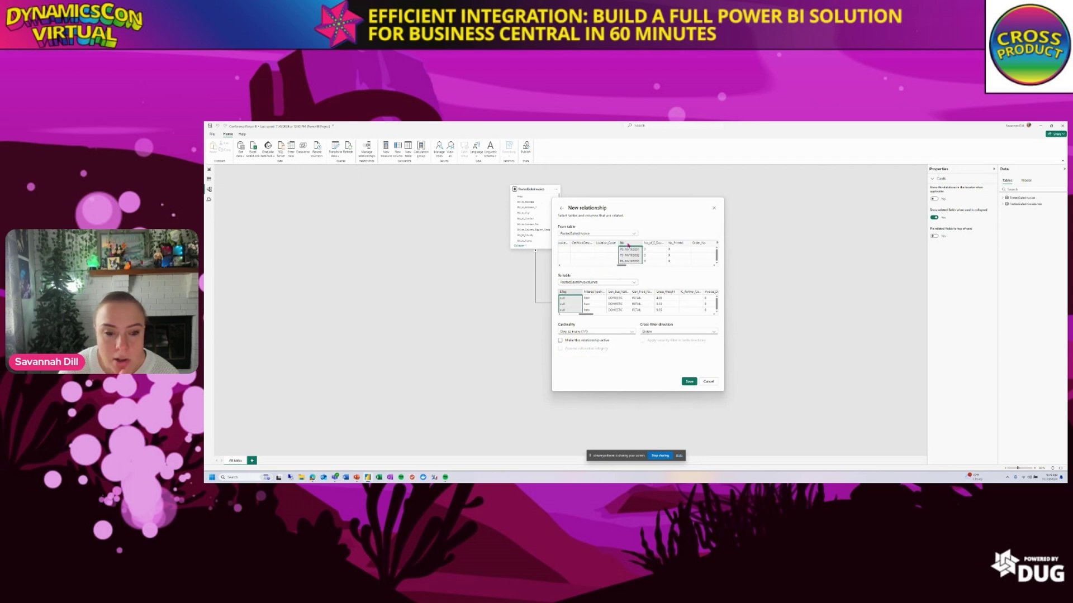
pyautogui.moveTo(583, 315); pyautogui.dragTo(620, 317)
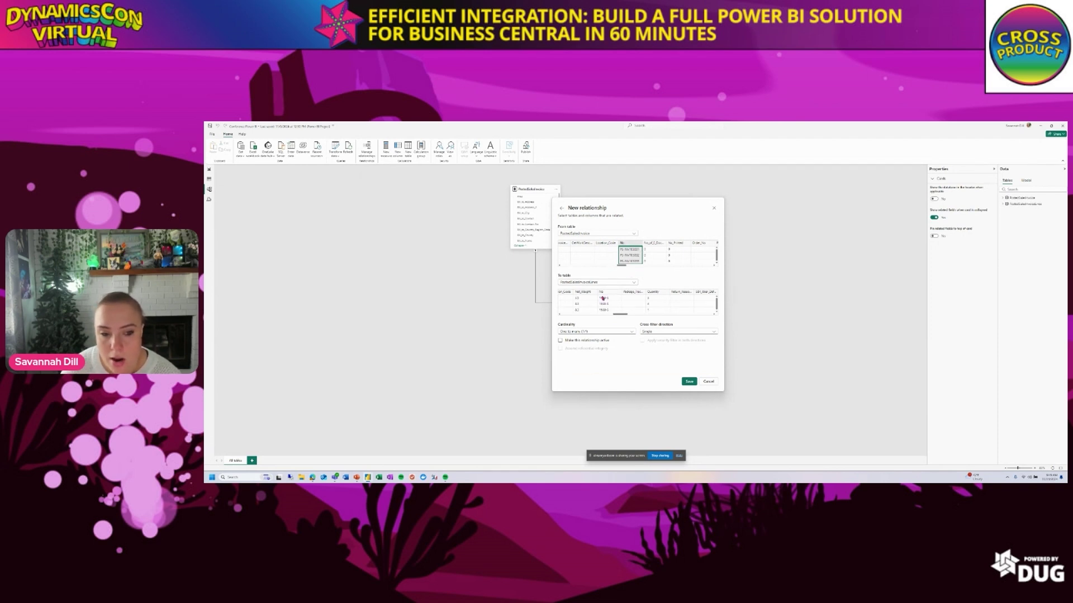
pyautogui.click(604, 299)
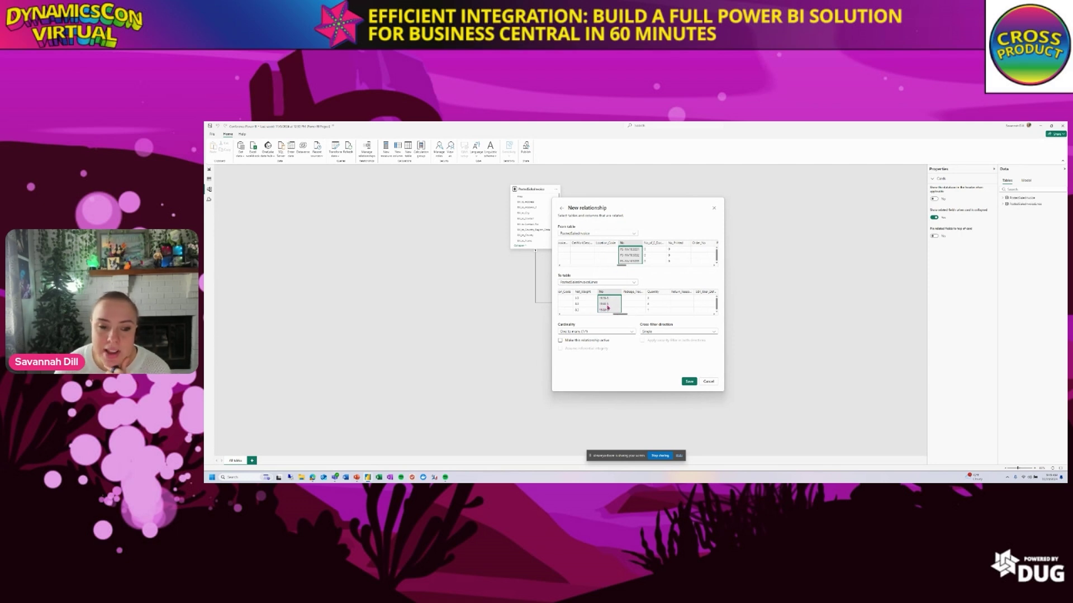
pyautogui.moveTo(615, 316); pyautogui.dragTo(577, 320)
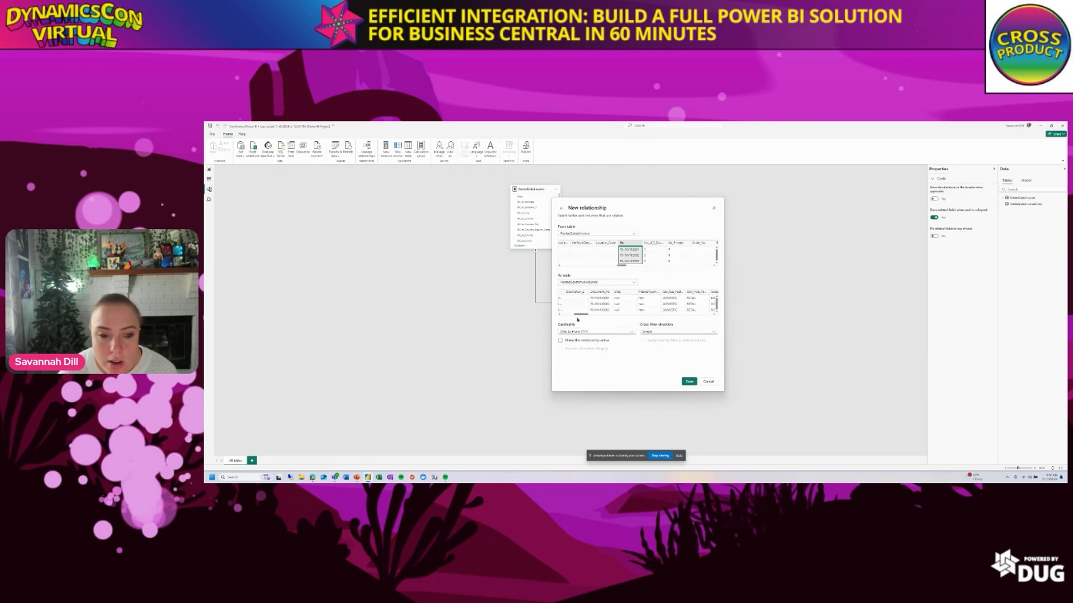
pyautogui.click(602, 291)
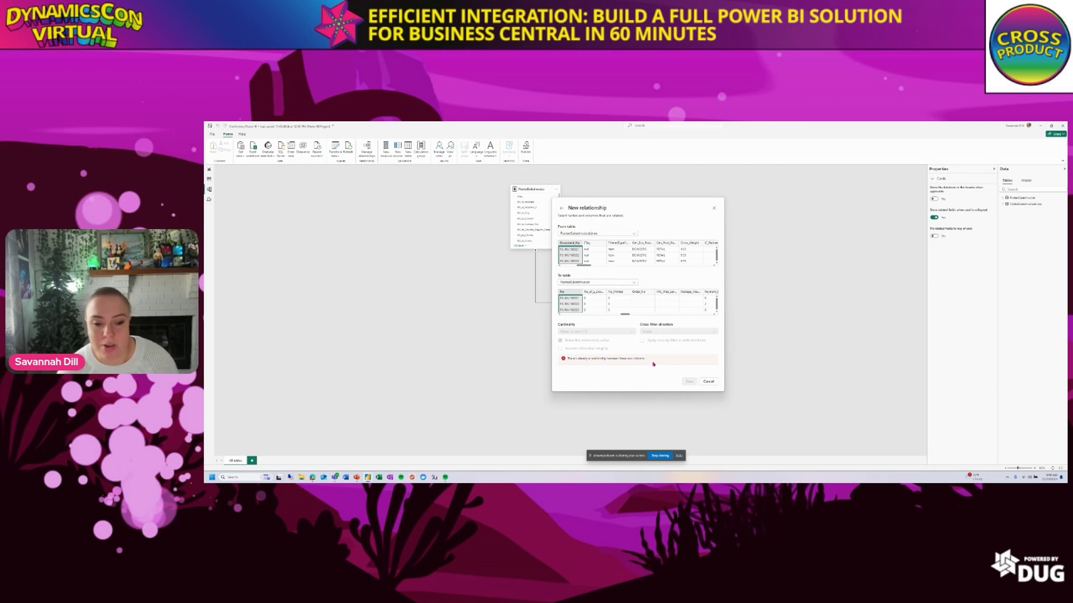
pyautogui.click(709, 383)
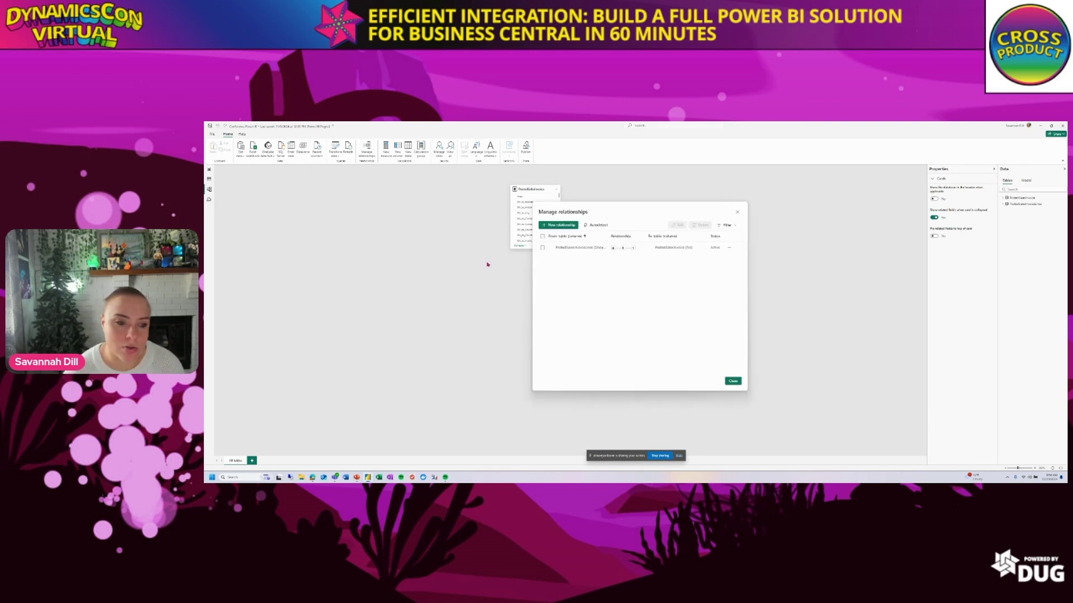
# Step: Examine the existing relationship's columns, cardinality and filter direction, close it without saving, and return to the report view
pyautogui.click(729, 247)
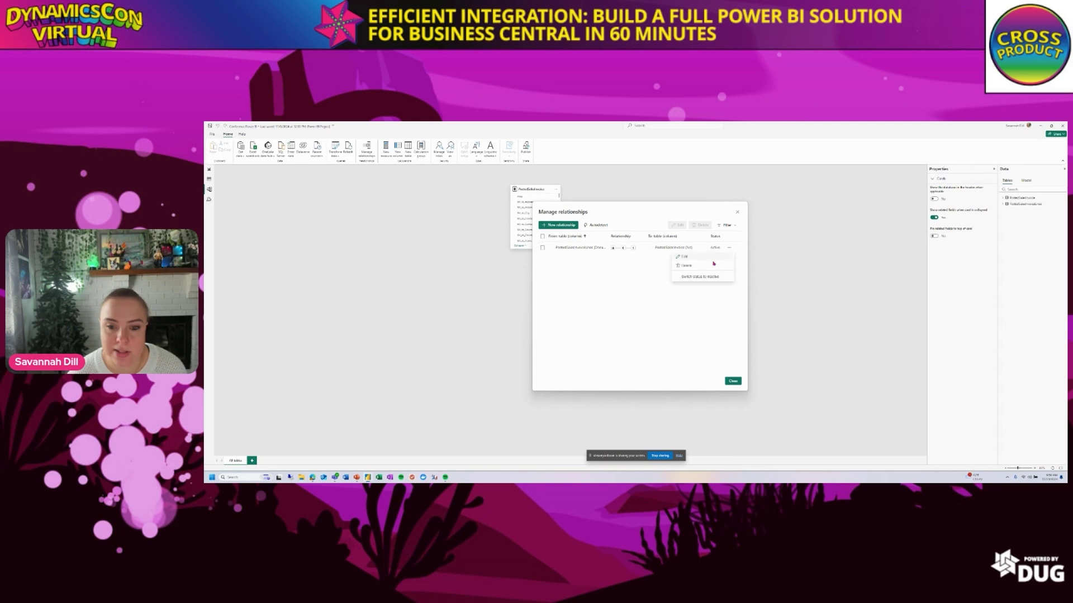
pyautogui.click(707, 259)
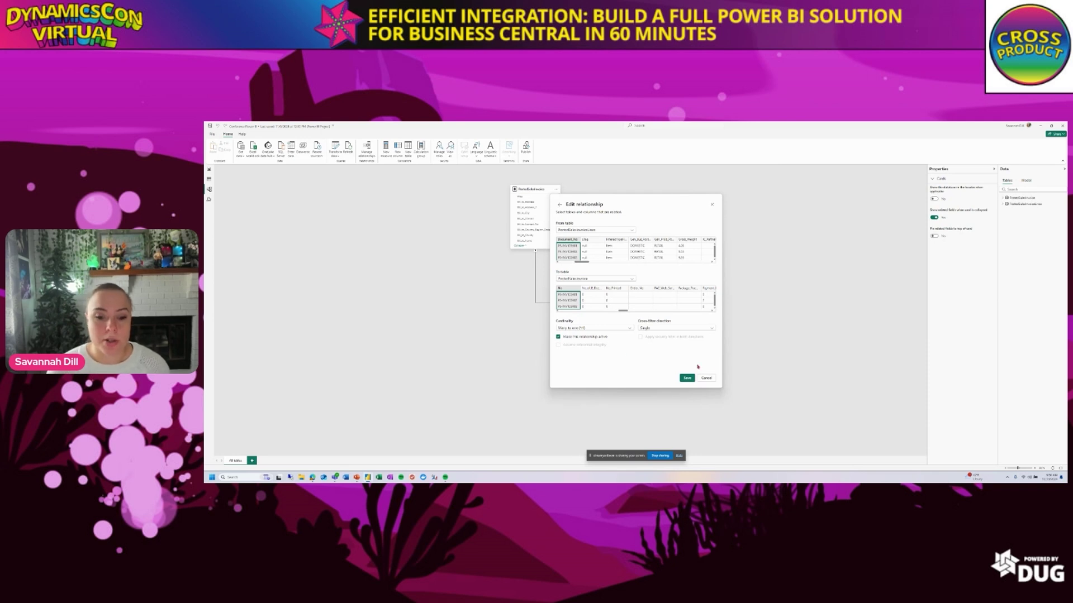
pyautogui.click(708, 378)
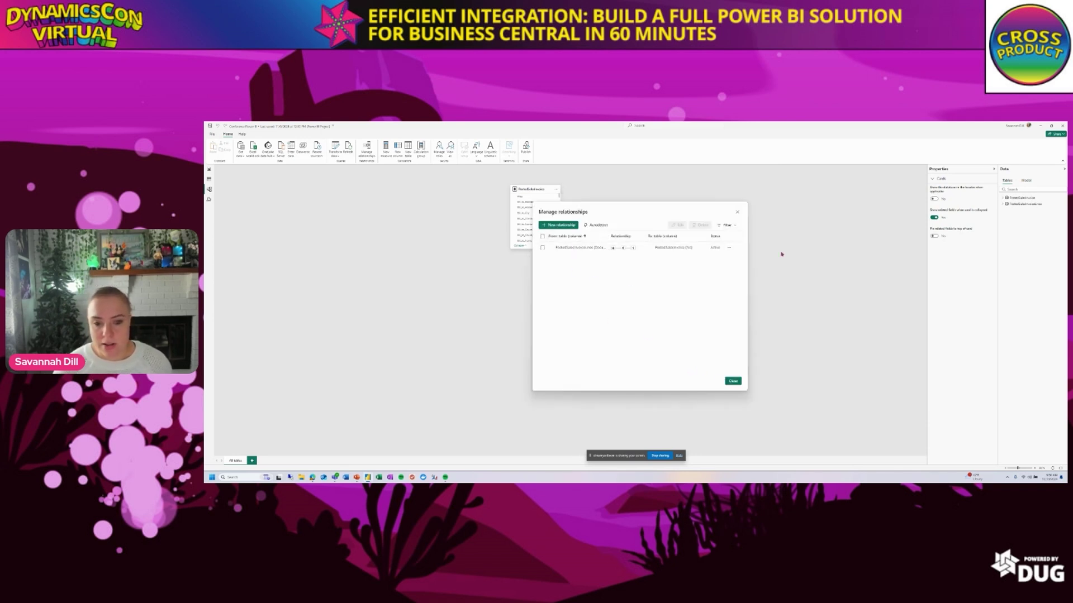
pyautogui.click(732, 381)
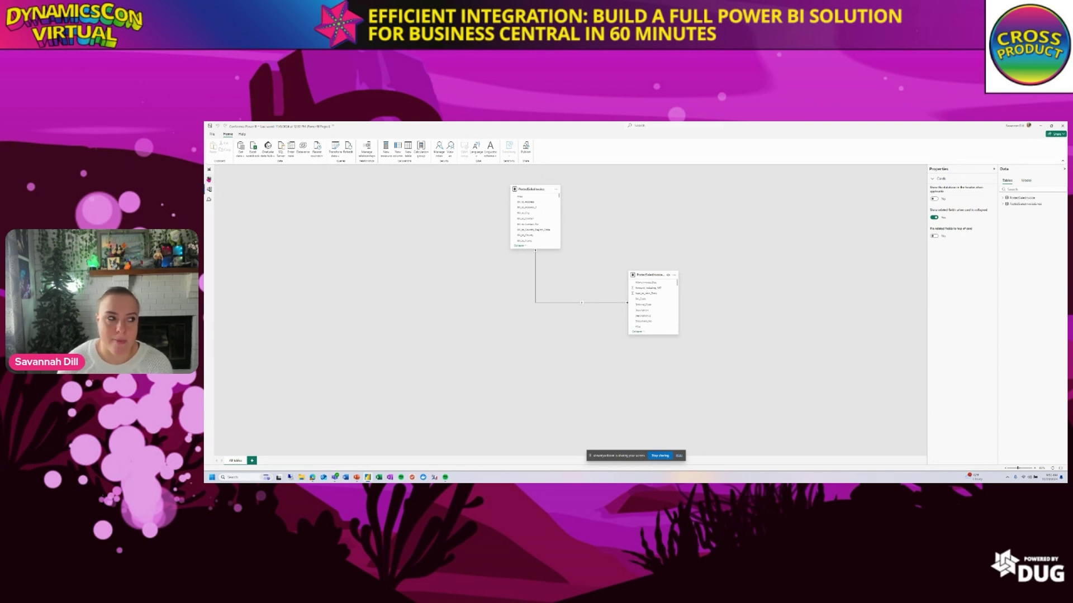
pyautogui.click(208, 174)
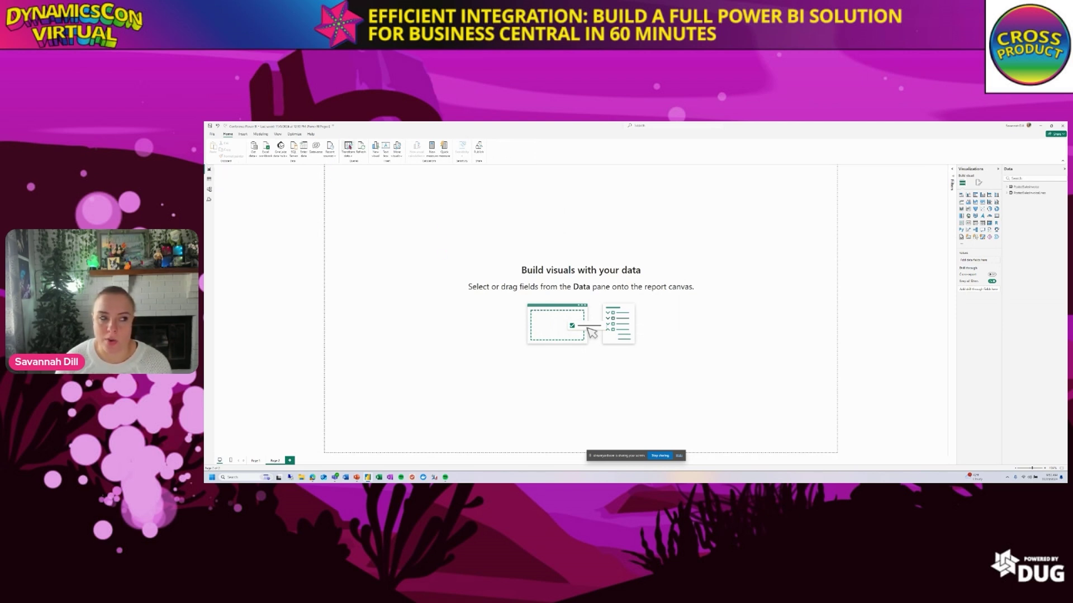
# Step: Open the Power Query editor and go to the Job_No column of the PostedSalesInvoiceLines query
pyautogui.click(348, 147)
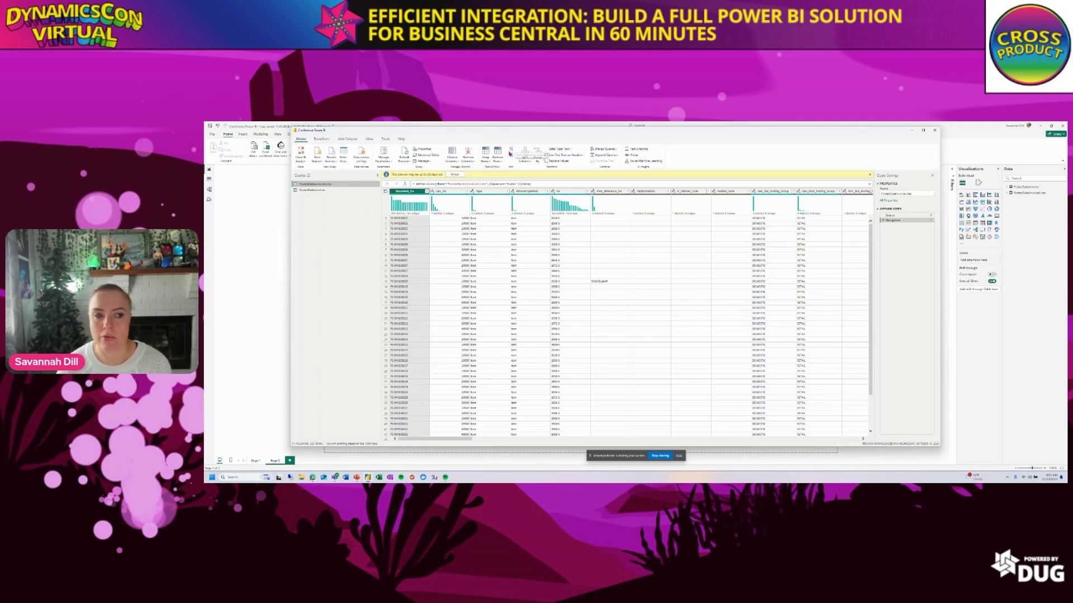
pyautogui.click(454, 160)
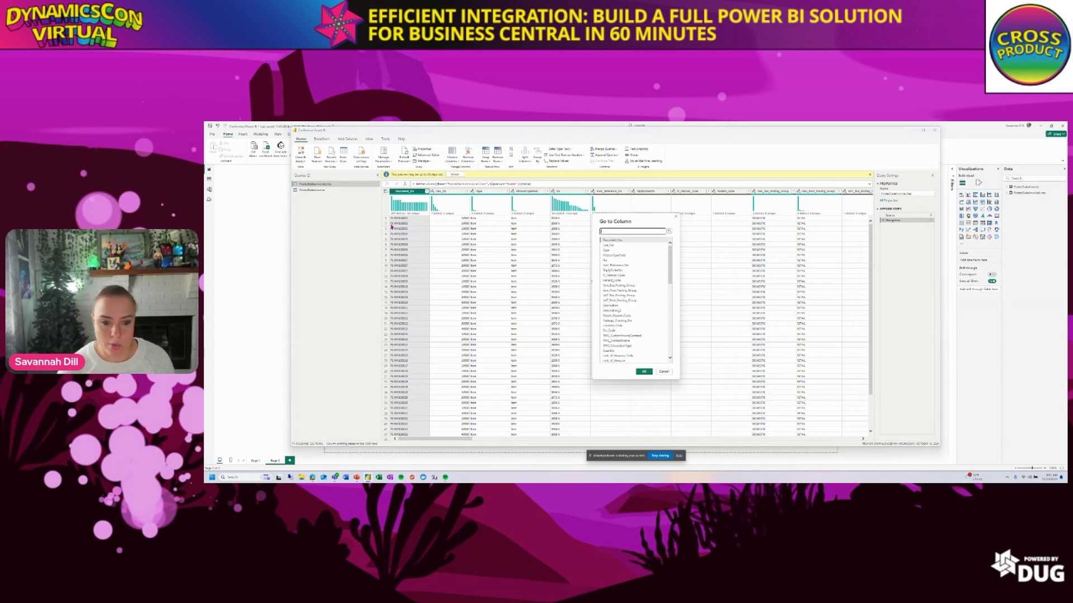
pyautogui.scroll(-5, 619, 271)
pyautogui.scroll(-5, 619, 271)
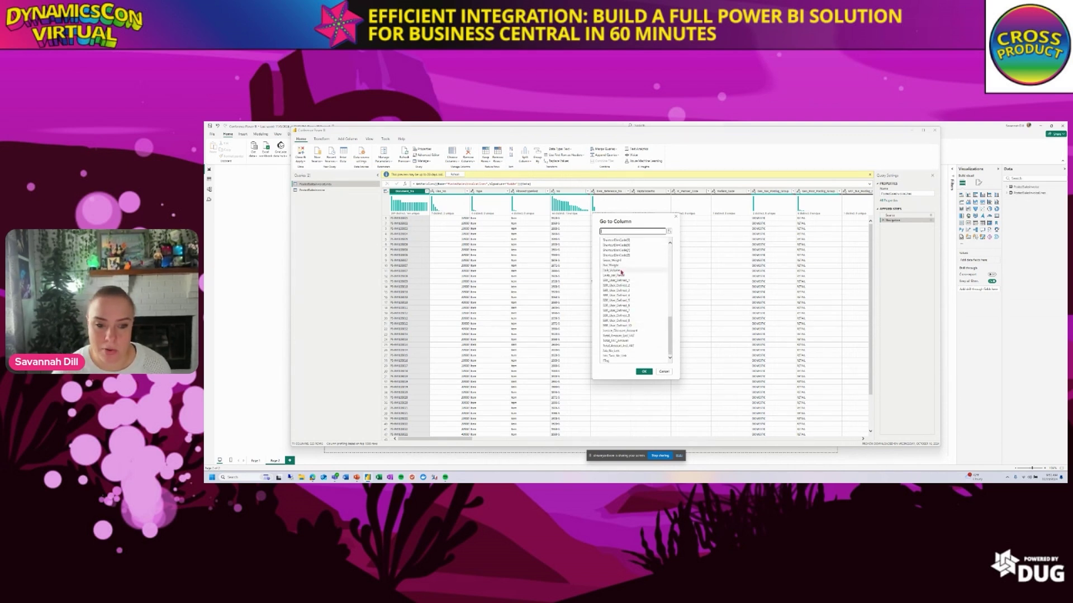
pyautogui.scroll(4, 624, 268)
pyautogui.click(614, 251)
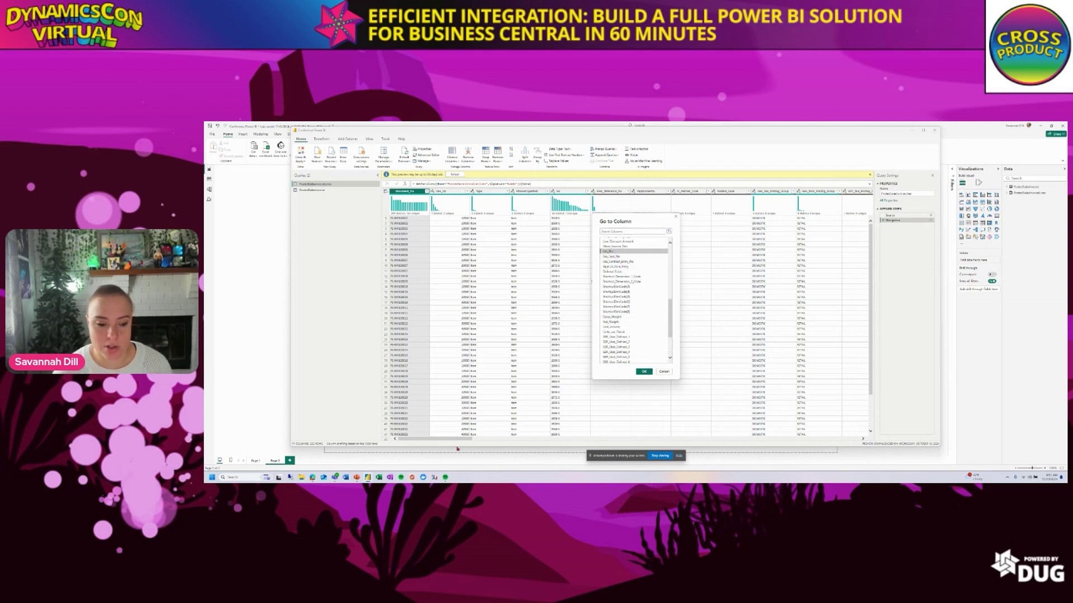
pyautogui.click(644, 371)
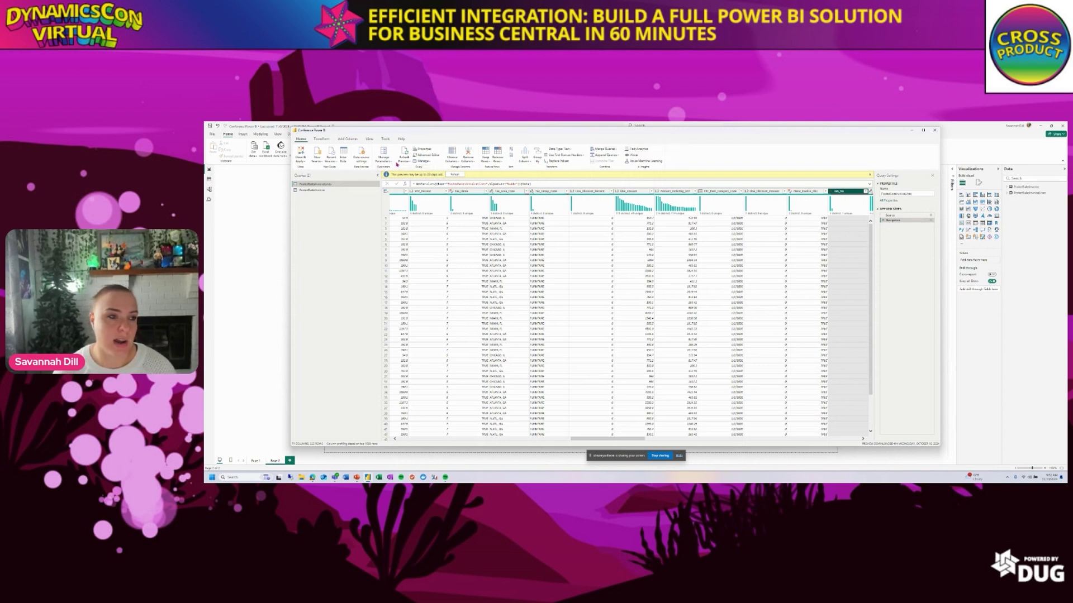
# Step: Review the editor's column-adding and transformation commands, and close the Power Query editor without changing the queries
pyautogui.click(347, 139)
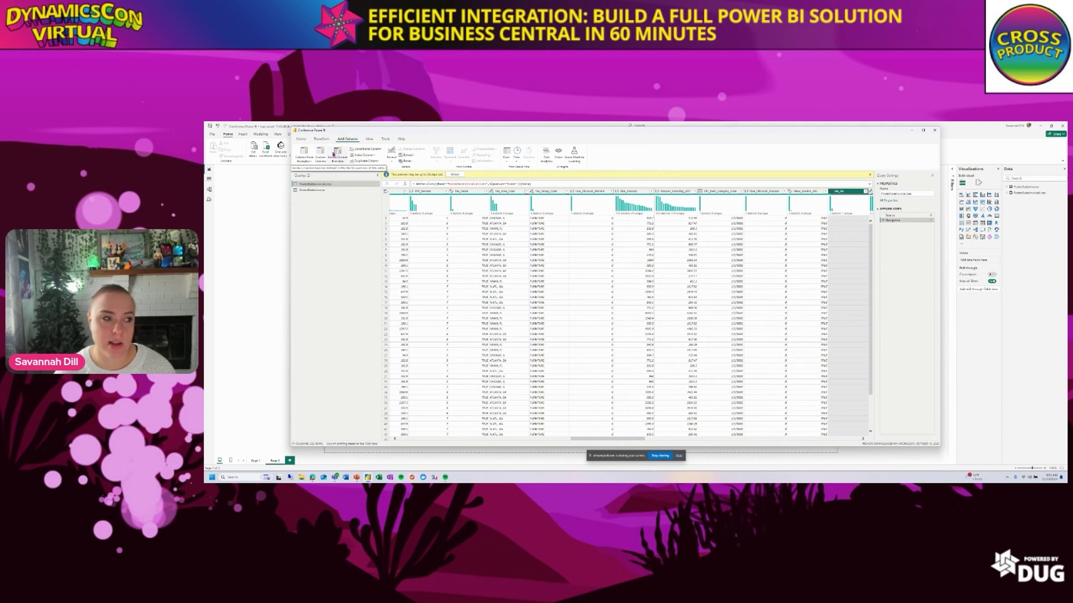
pyautogui.click(322, 139)
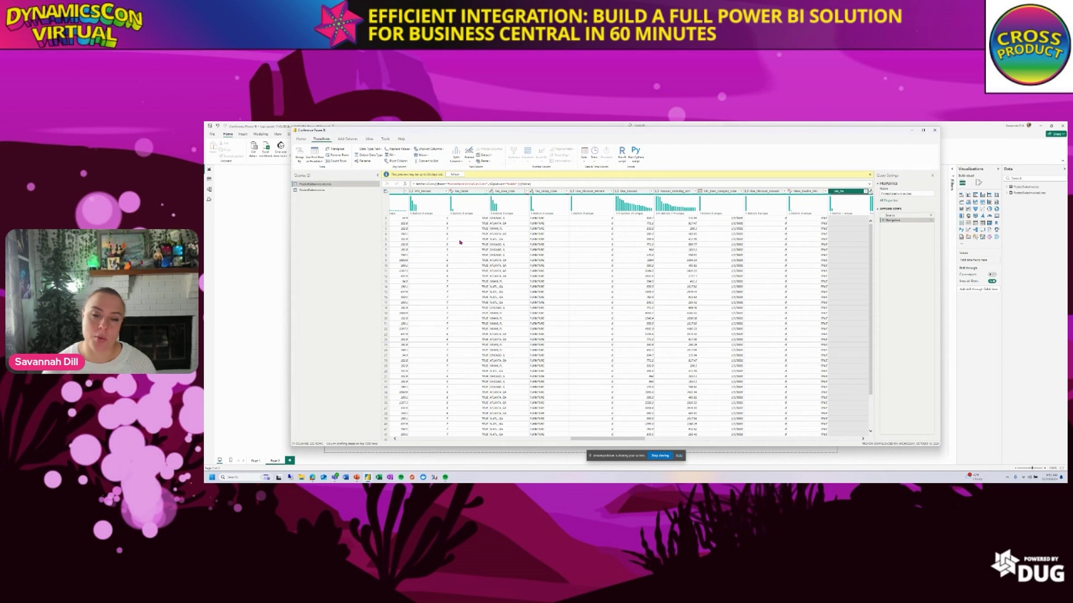
pyautogui.click(302, 139)
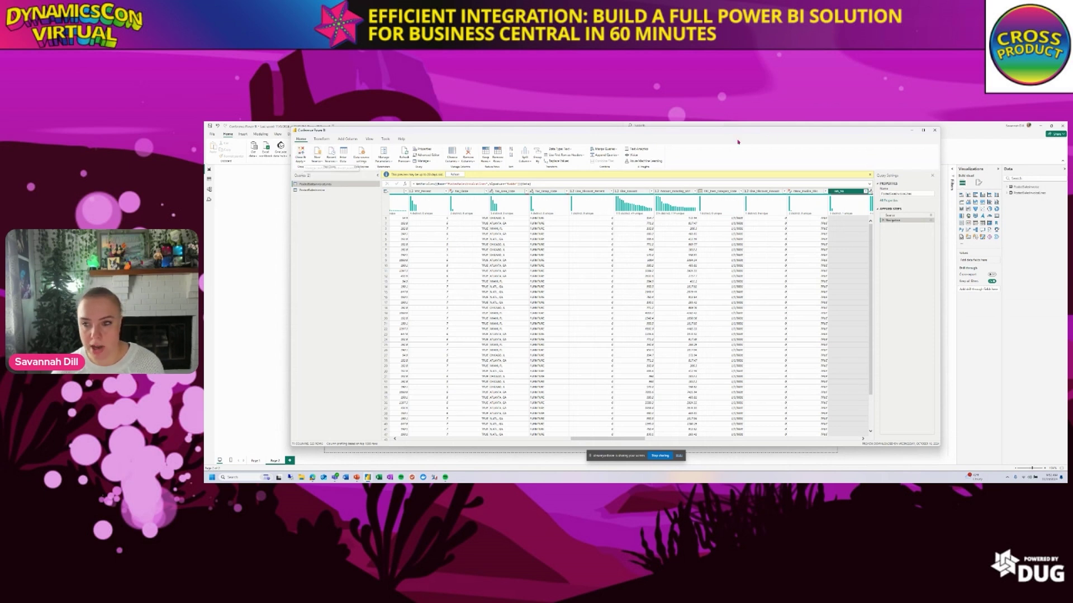
pyautogui.click(934, 130)
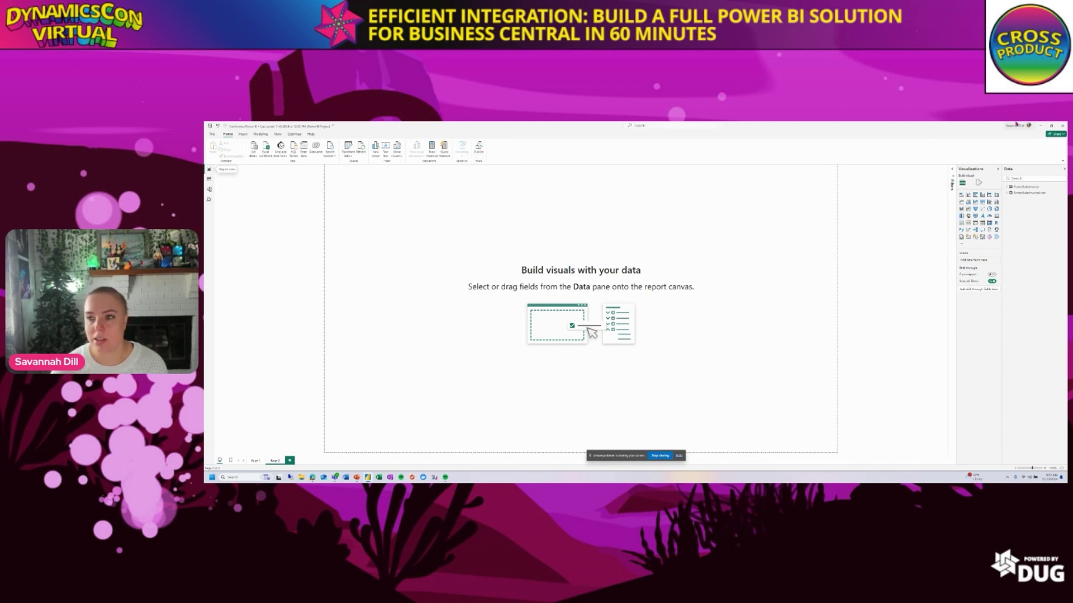
# Step: Check which account is signed in, and display the finished sales dashboard on Page 1
pyautogui.click(1013, 127)
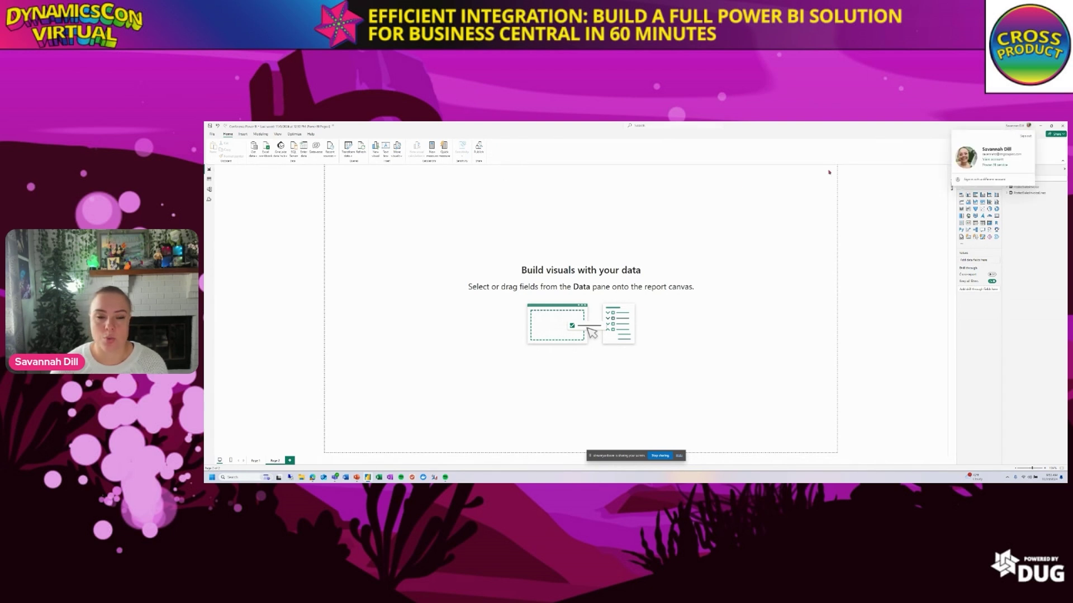
pyautogui.click(583, 180)
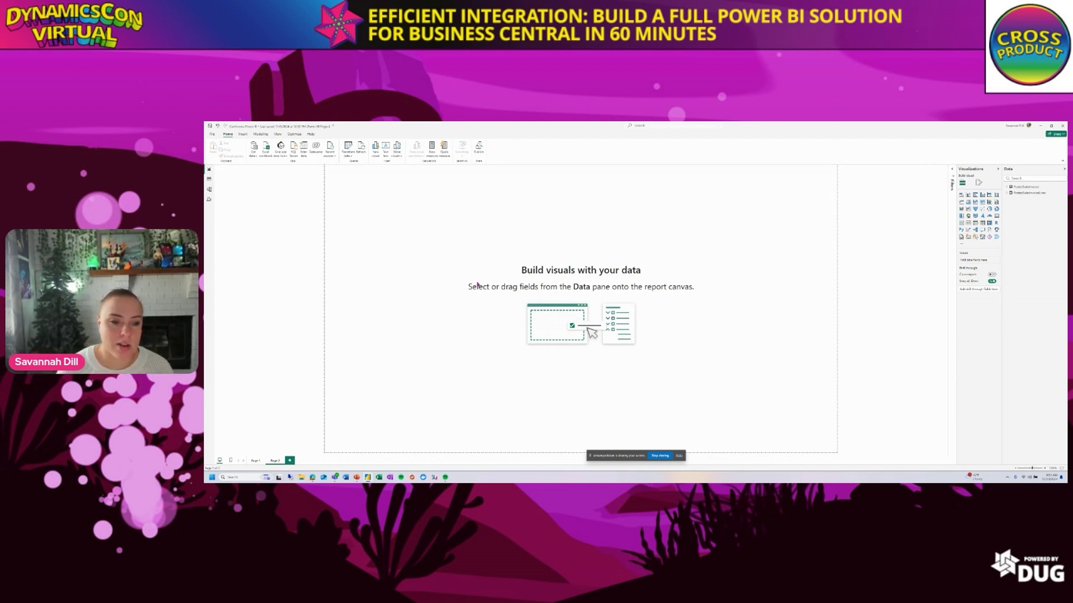
pyautogui.click(255, 461)
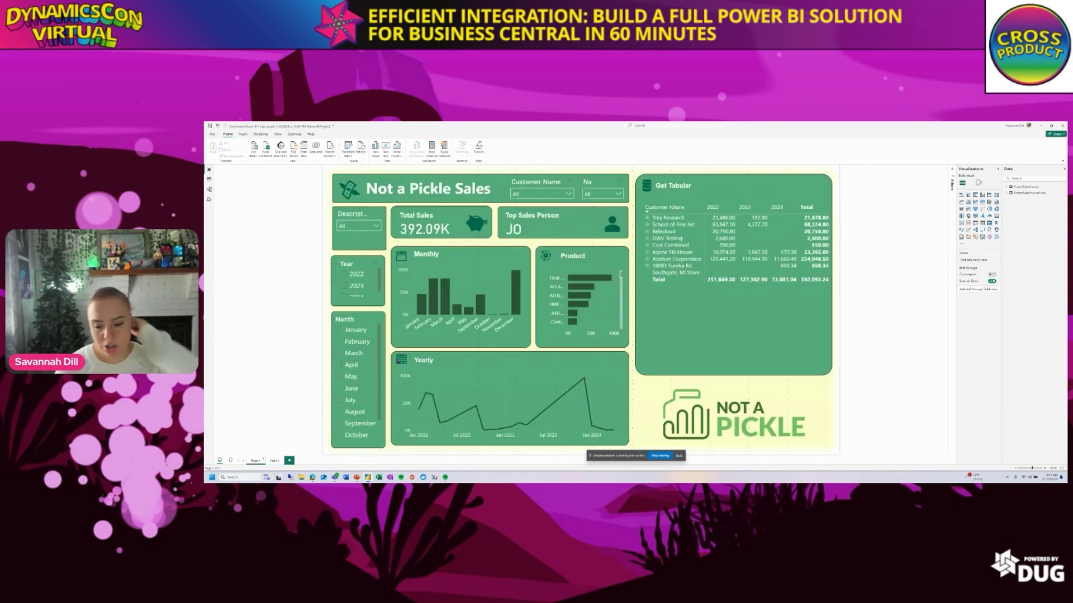
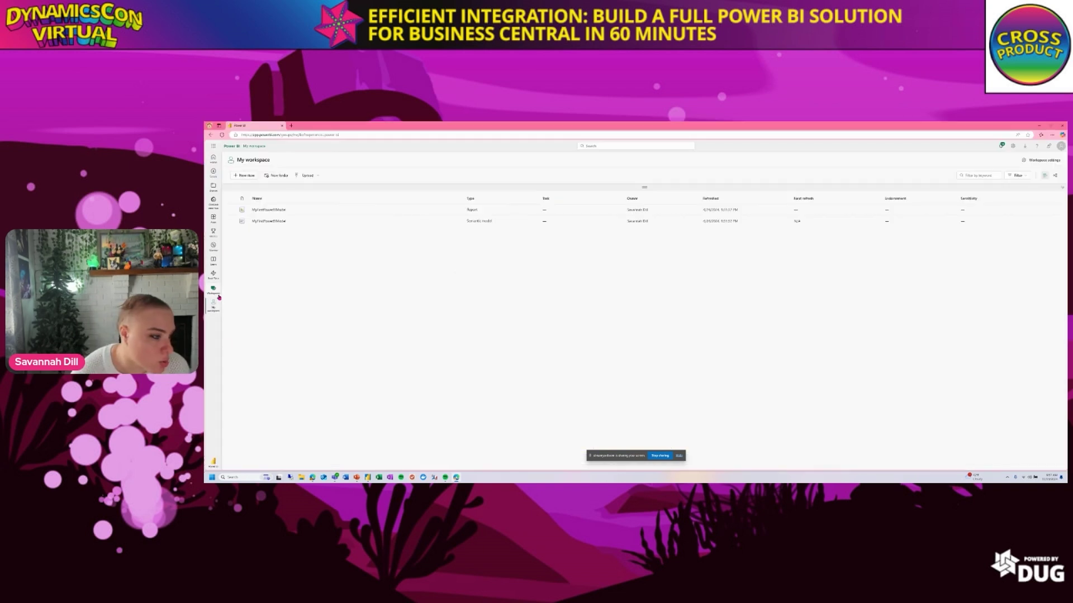
# Step: Examine the available workspaces and the contents of My workspace in the Power BI service, and minimize the browser
pyautogui.click(217, 294)
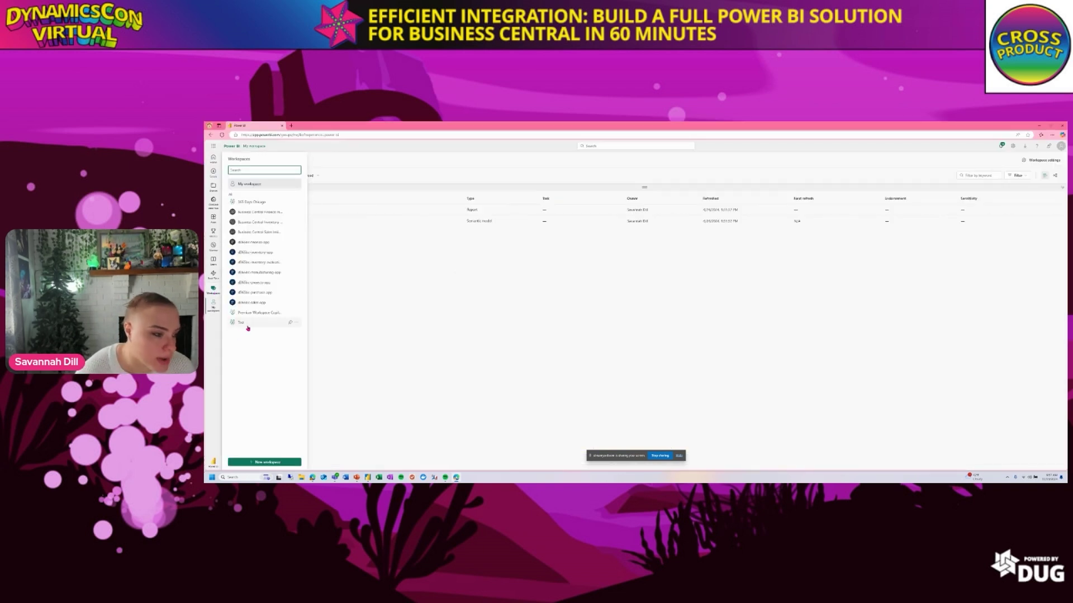
pyautogui.click(370, 317)
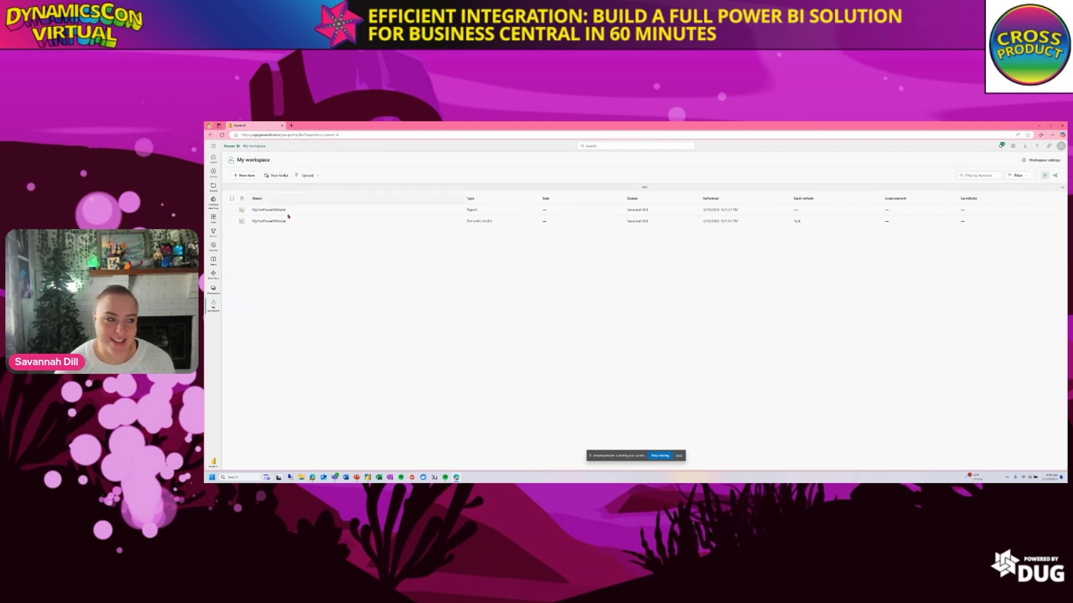
pyautogui.click(213, 289)
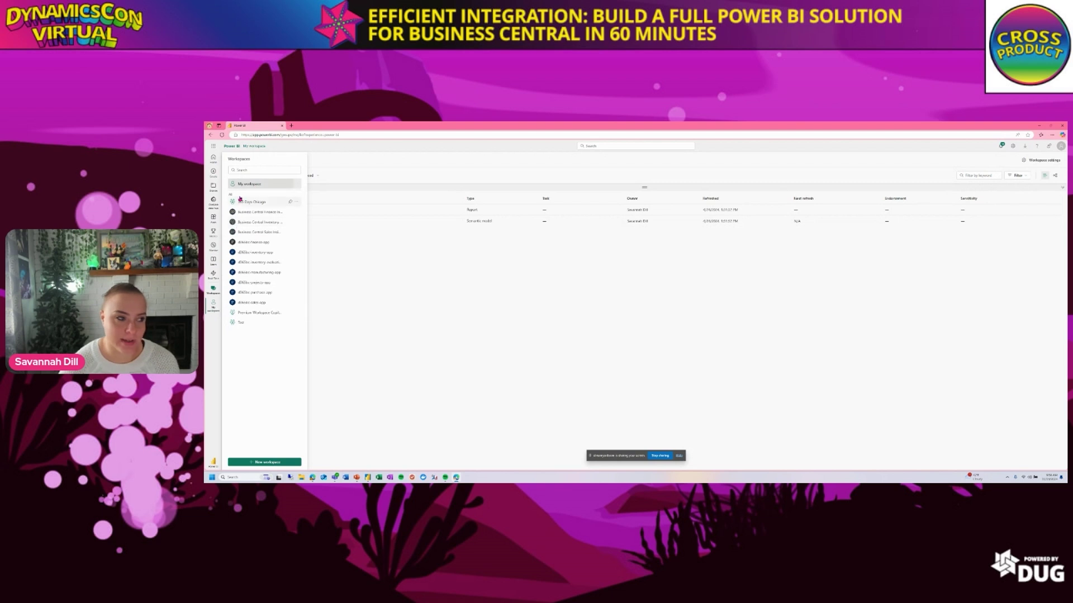
pyautogui.click(246, 185)
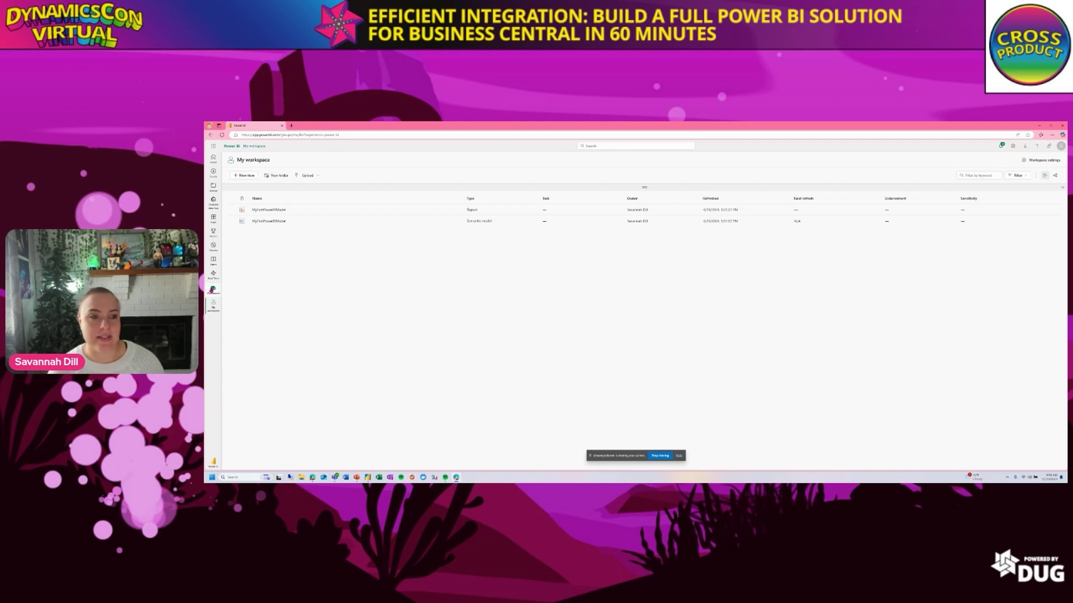
pyautogui.click(211, 292)
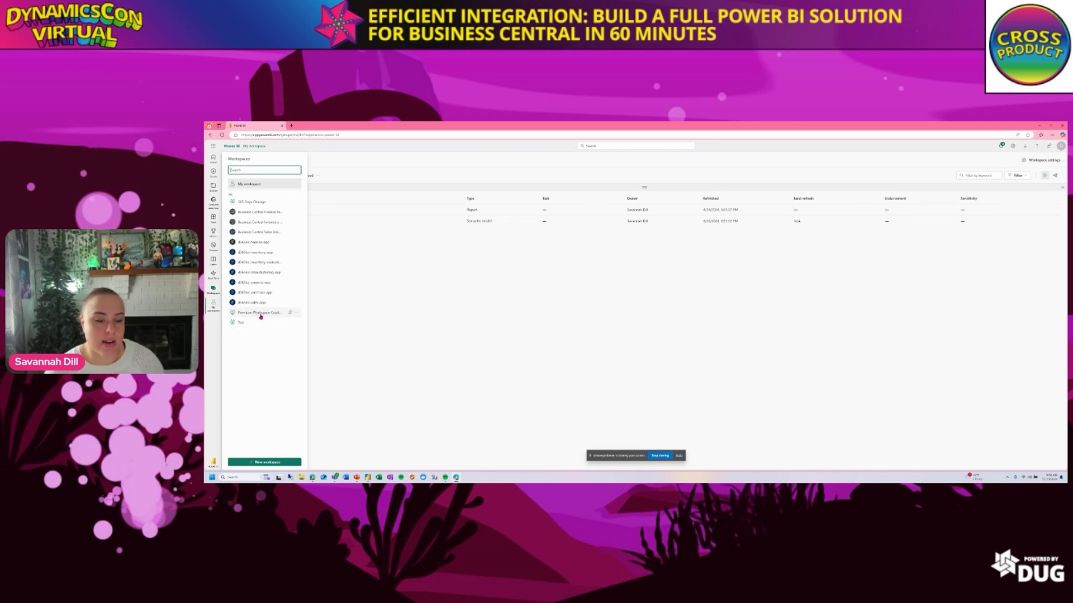
pyautogui.click(414, 320)
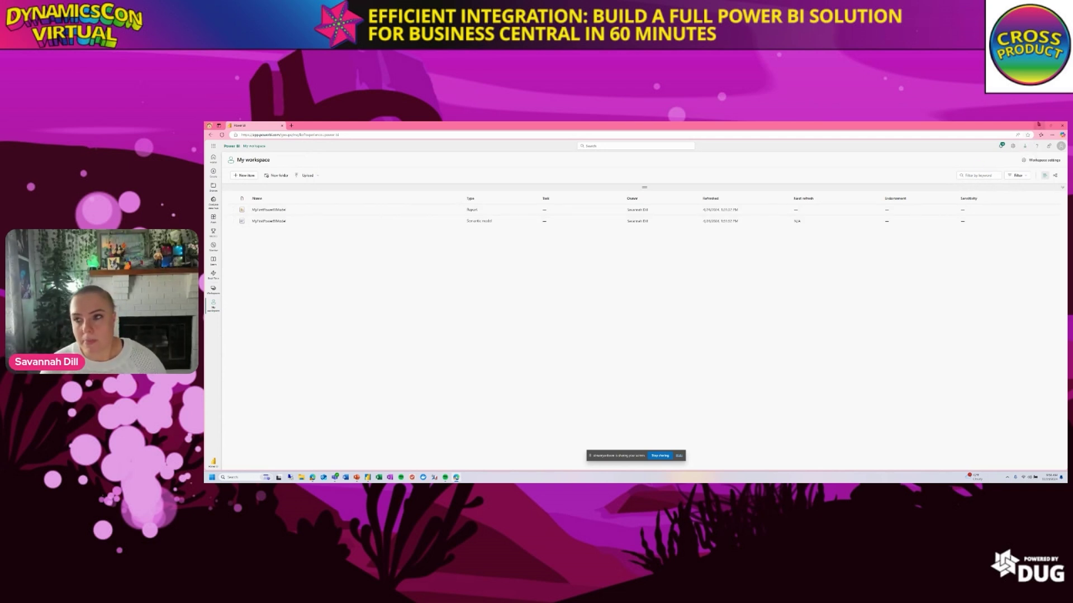
pyautogui.click(1038, 125)
# Step: Switch to Microsoft Teams, check the signed-in account, maximize the window, and show the Family Matters team's General channel
pyautogui.moveTo(457, 478)
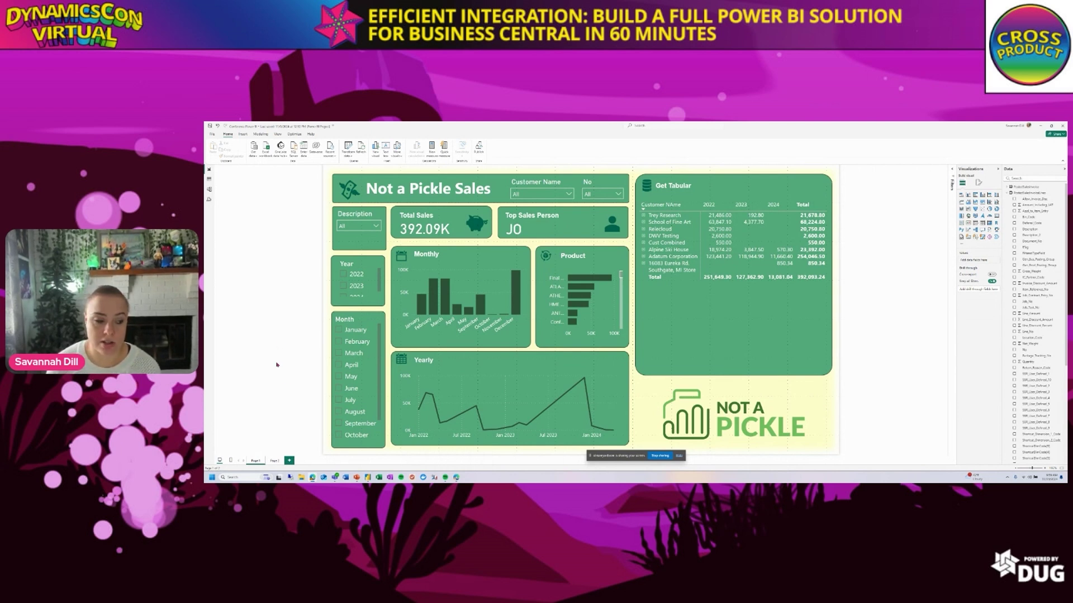
pyautogui.moveTo(336, 479)
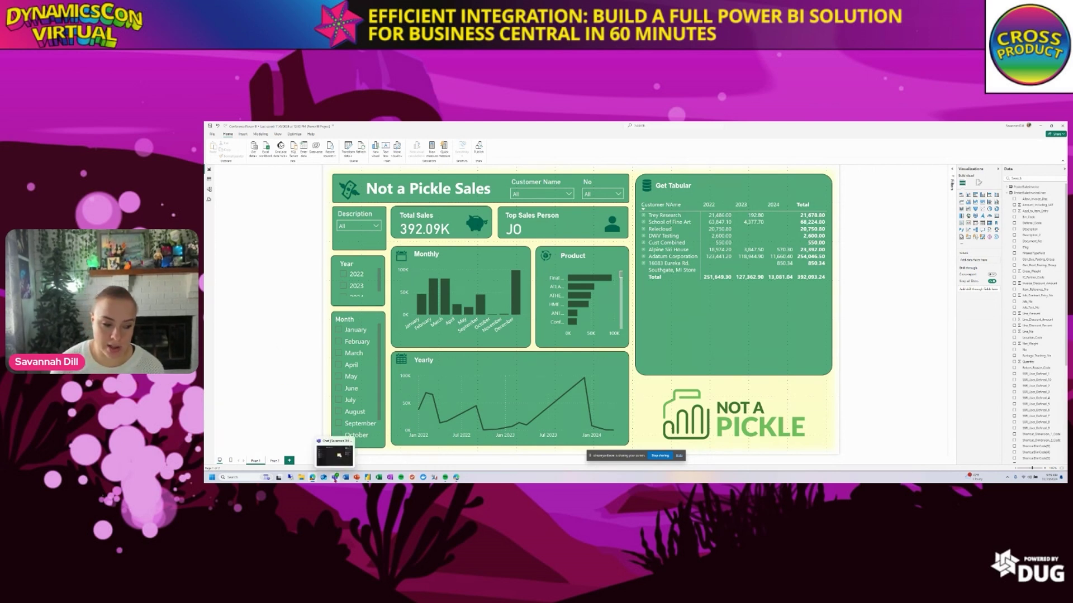
pyautogui.click(335, 479)
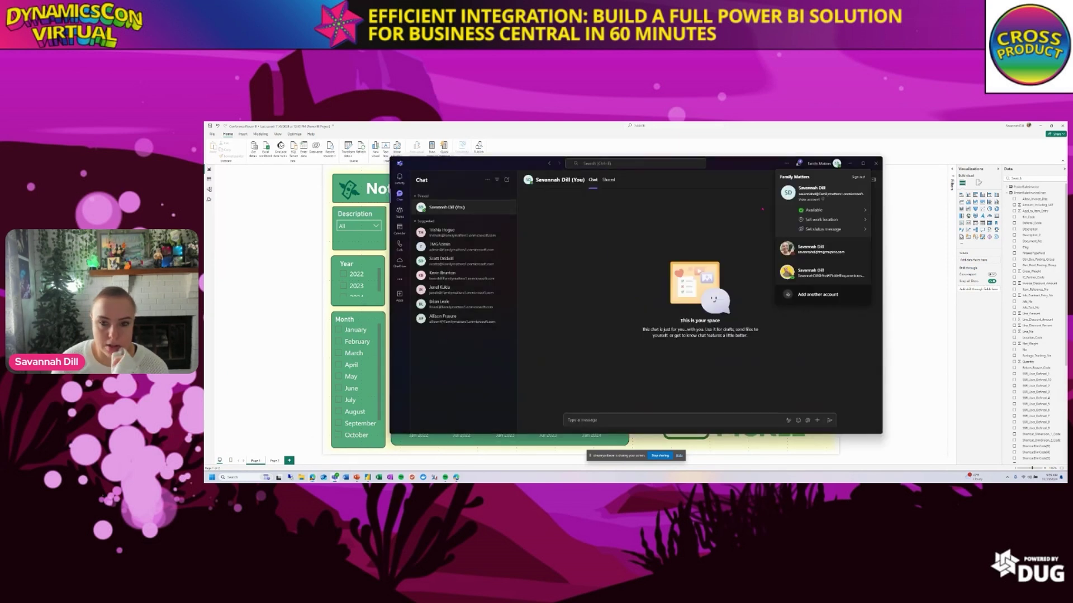
pyautogui.click(836, 163)
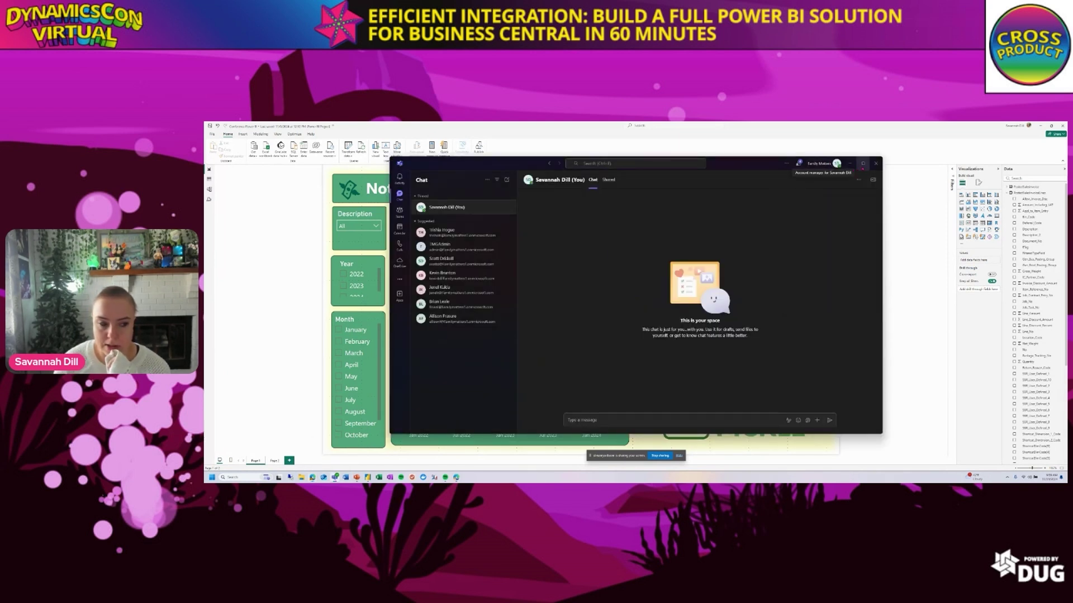
pyautogui.click(863, 163)
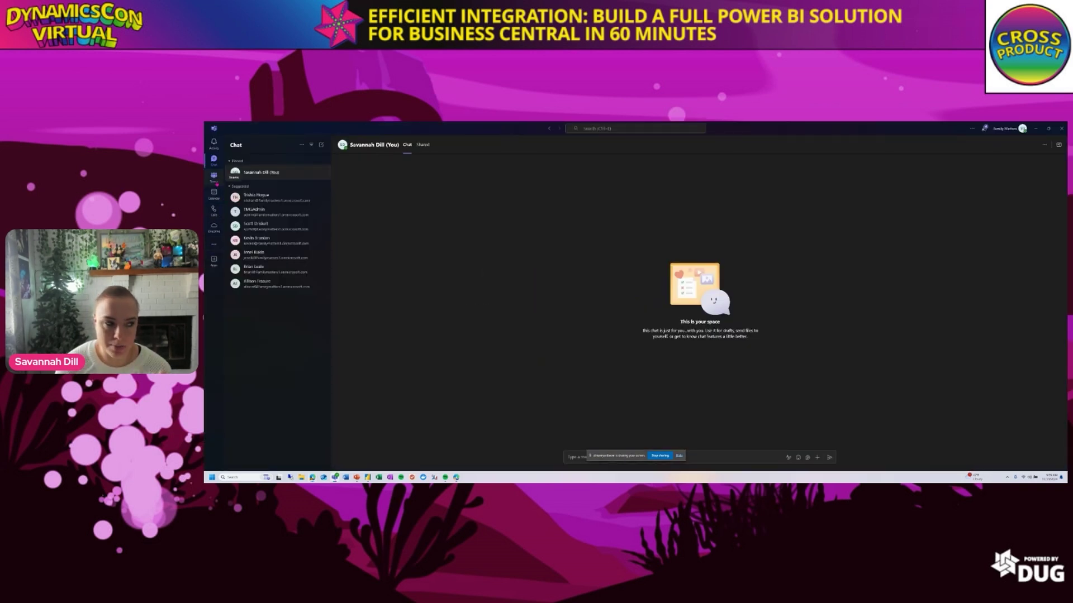
pyautogui.click(214, 175)
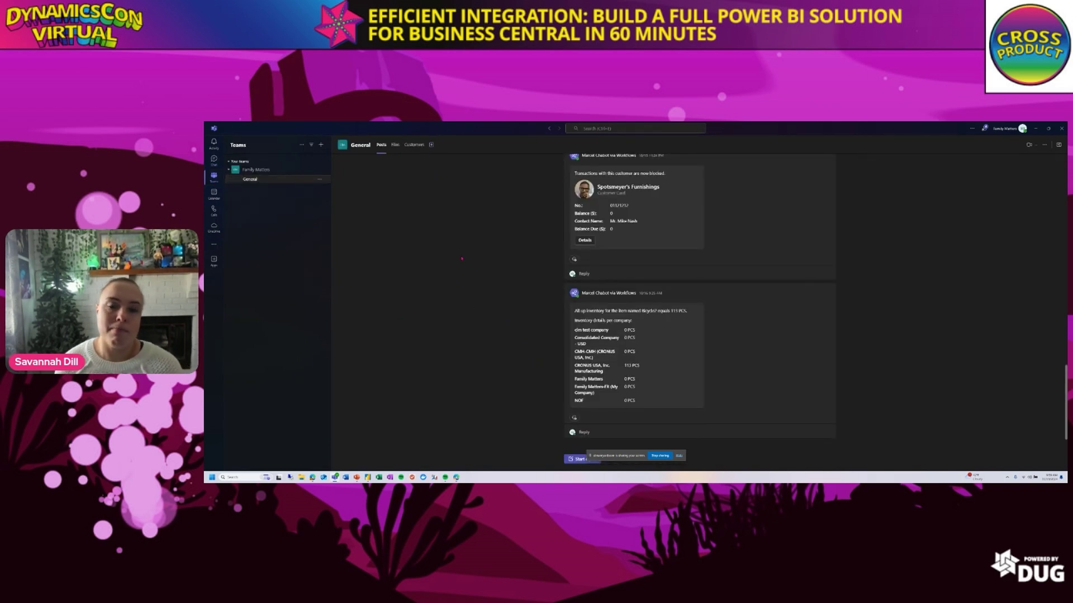
# Step: Add a Power BI tab to the General channel, keeping the channel post about it enabled
pyautogui.click(432, 146)
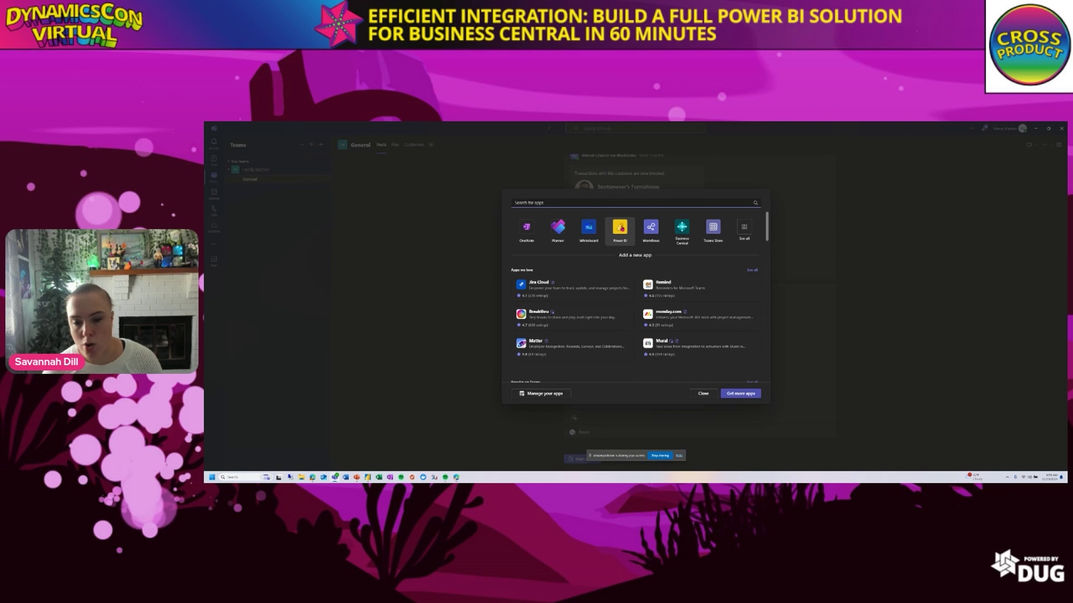
pyautogui.click(620, 229)
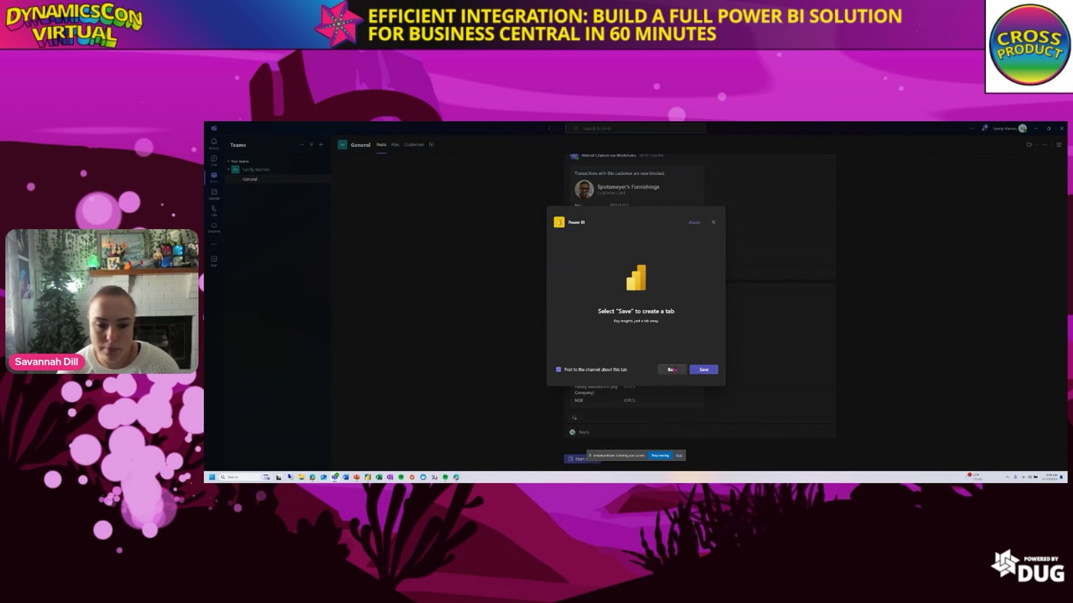
pyautogui.click(705, 372)
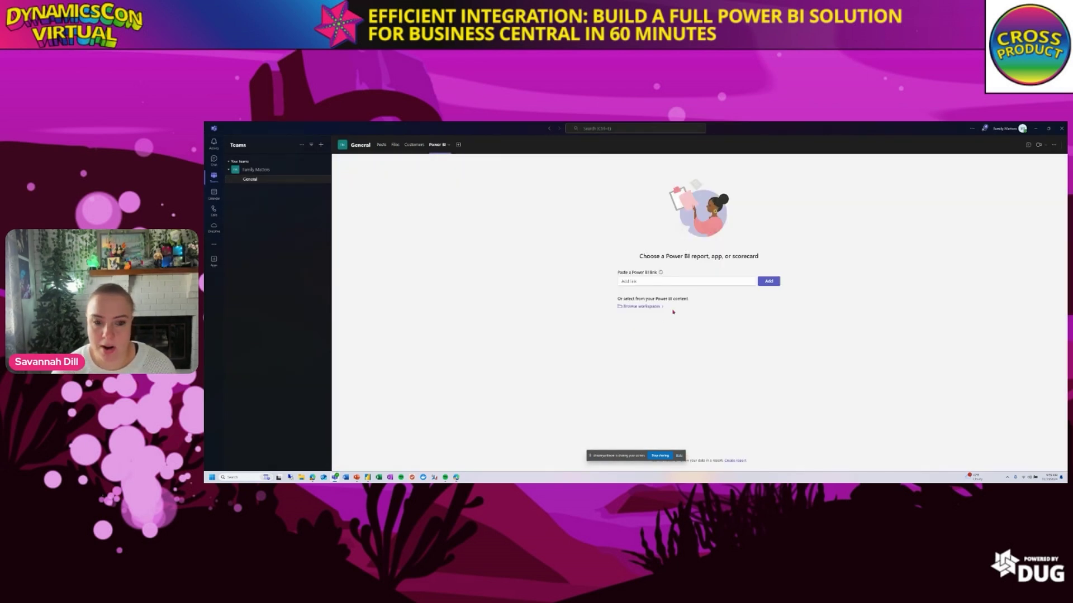
# Step: Embed the MyFirstPowerBIModel report from My workspace in the new channel tab, and minimize Teams once it loads
pyautogui.click(671, 283)
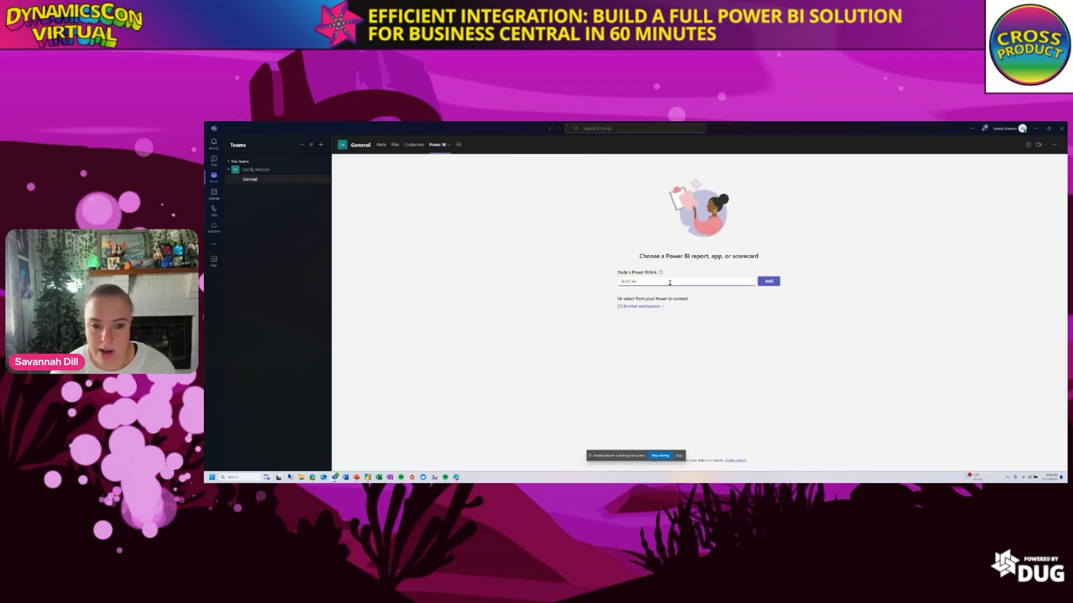
pyautogui.click(638, 307)
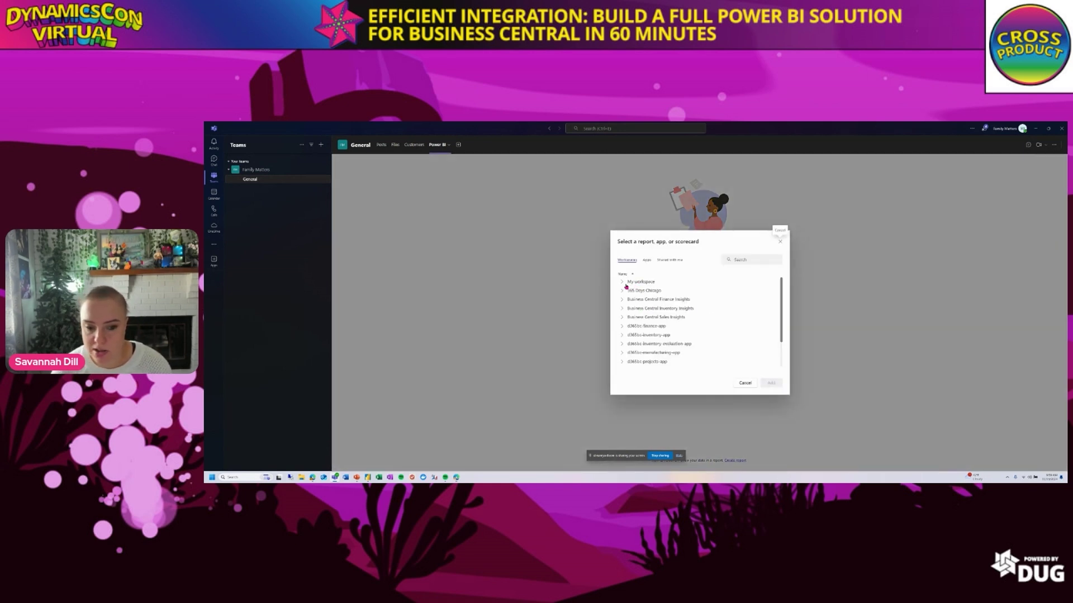
pyautogui.click(622, 282)
pyautogui.click(665, 291)
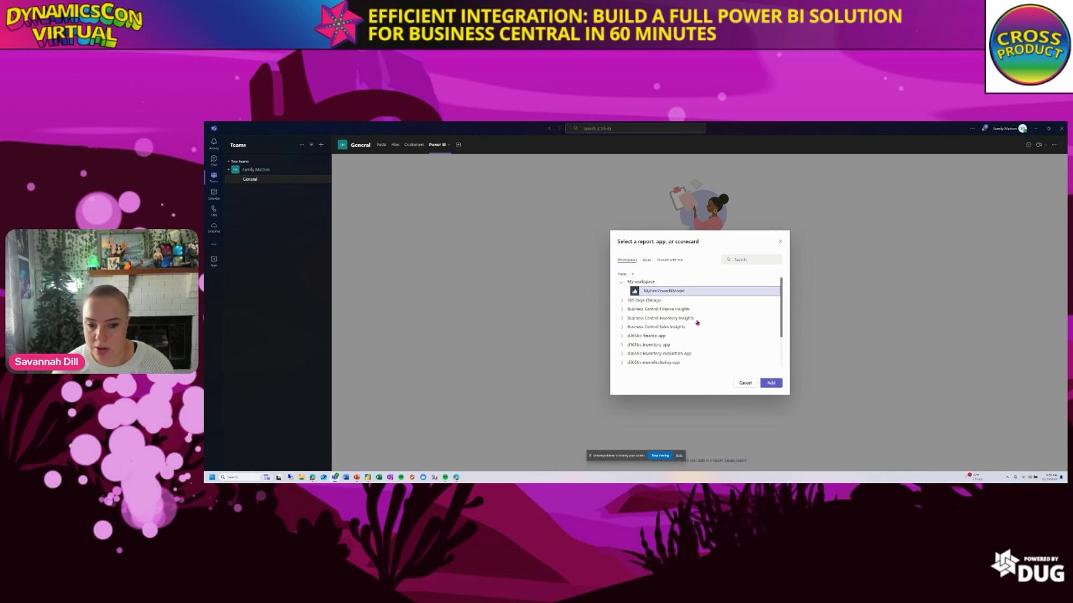
pyautogui.click(771, 383)
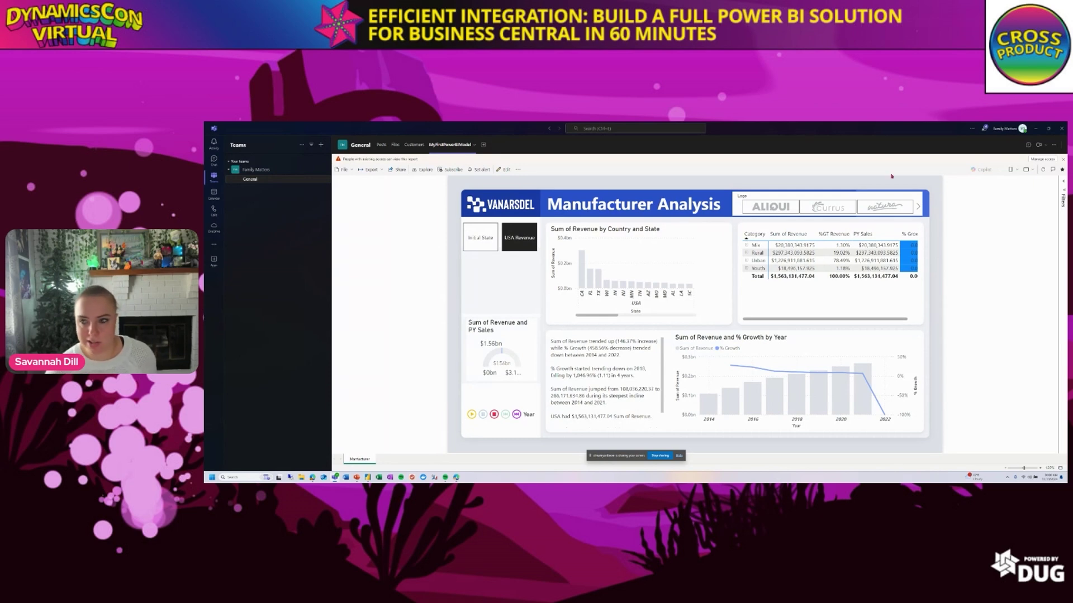
pyautogui.click(1036, 128)
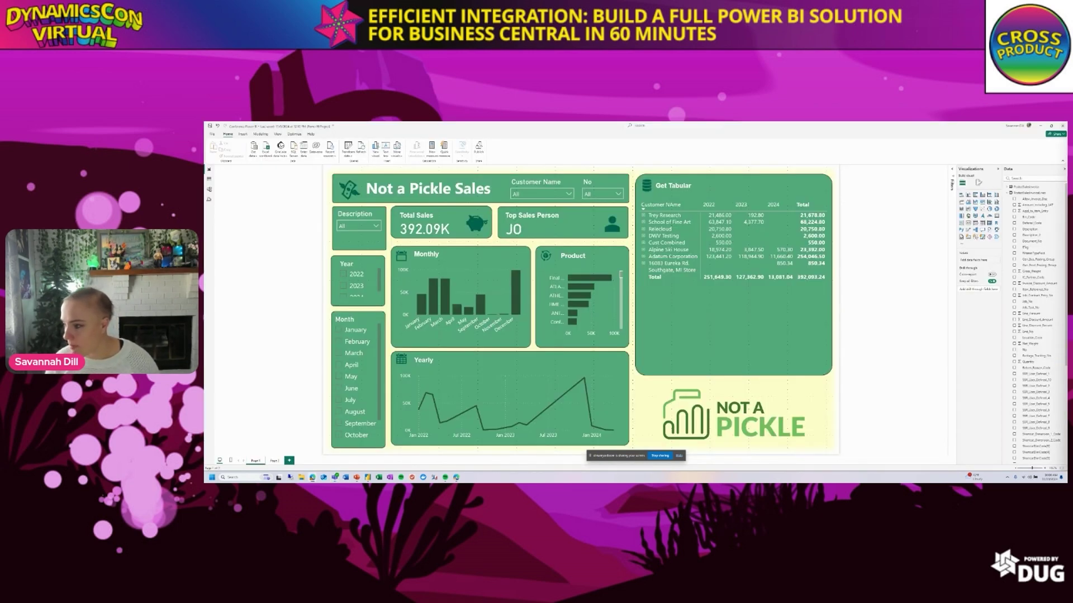
# Step: Switch to the PowerPoint slide show and bring up the Wrap Up slide
pyautogui.click(357, 478)
pyautogui.press('Right')
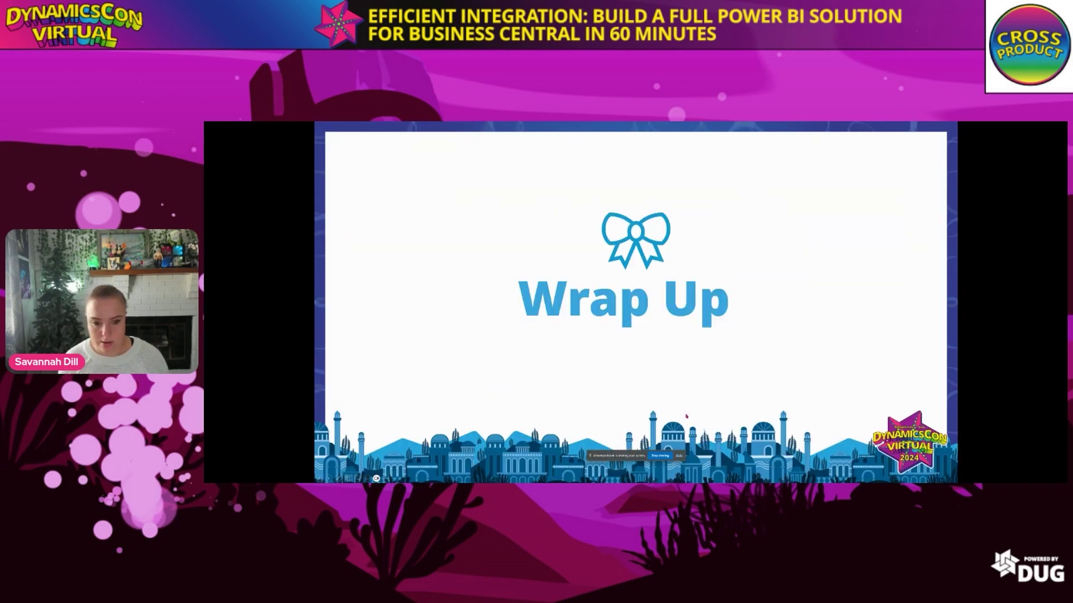
pyautogui.press('Right')
pyautogui.press('Left')
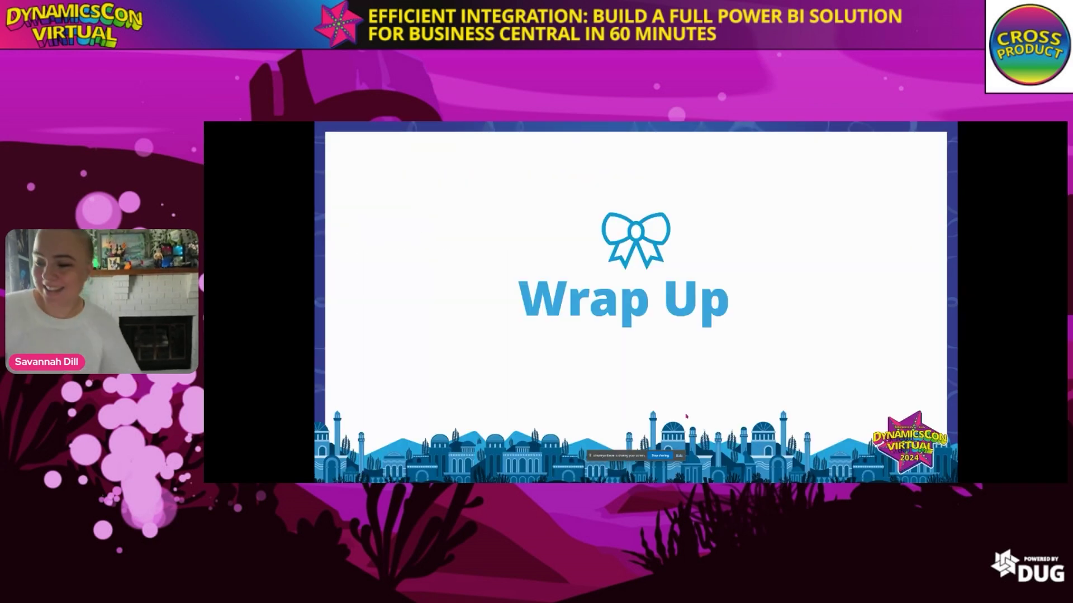